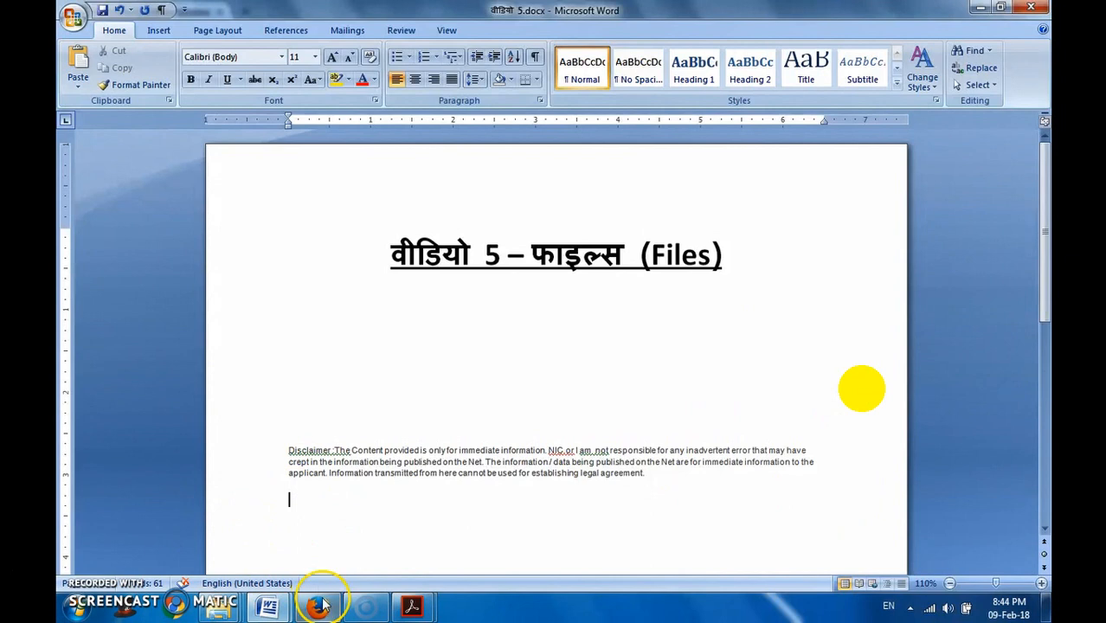
# - Bring up the eOffice file inbox in Firefox, and switch to loksabha election order 2014.pdf in Acrobat Reader
pyautogui.moveTo(319, 607)
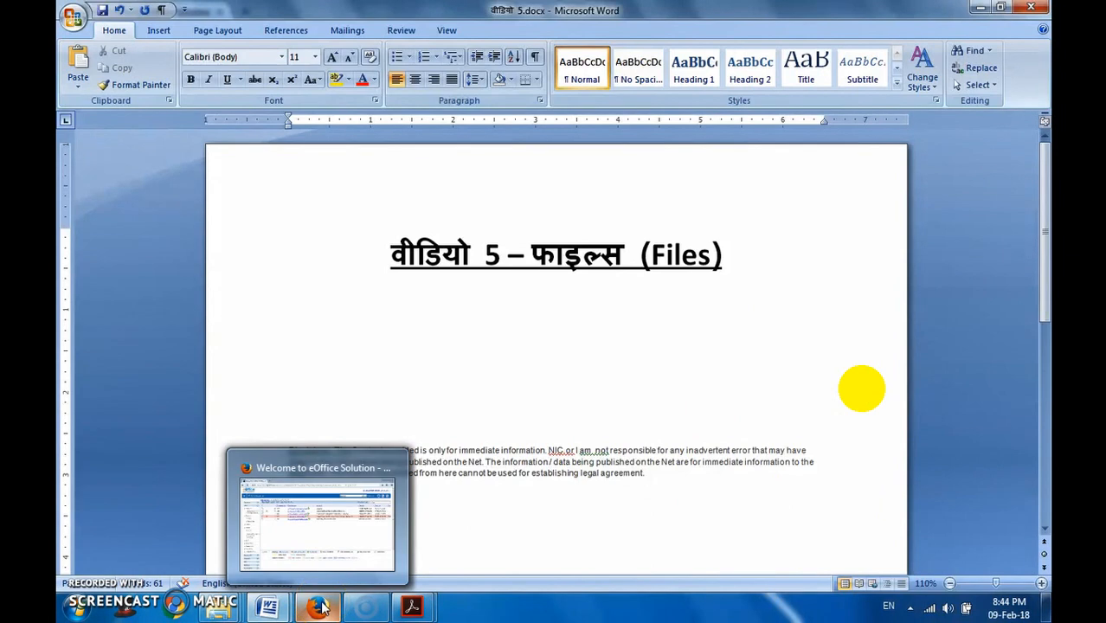
pyautogui.click(318, 608)
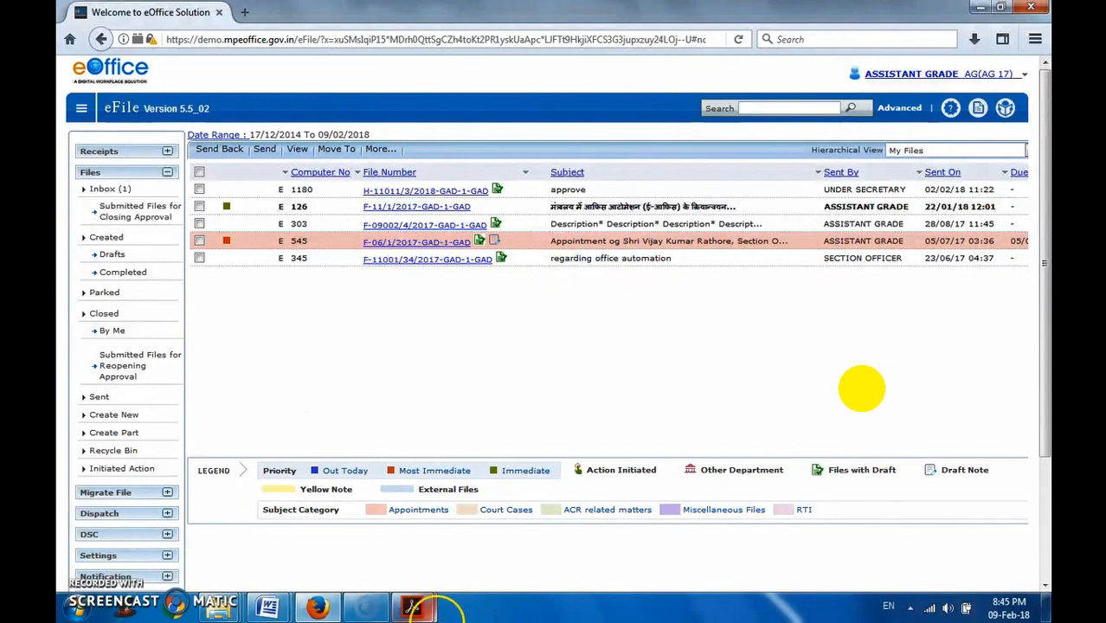
pyautogui.moveTo(413, 611)
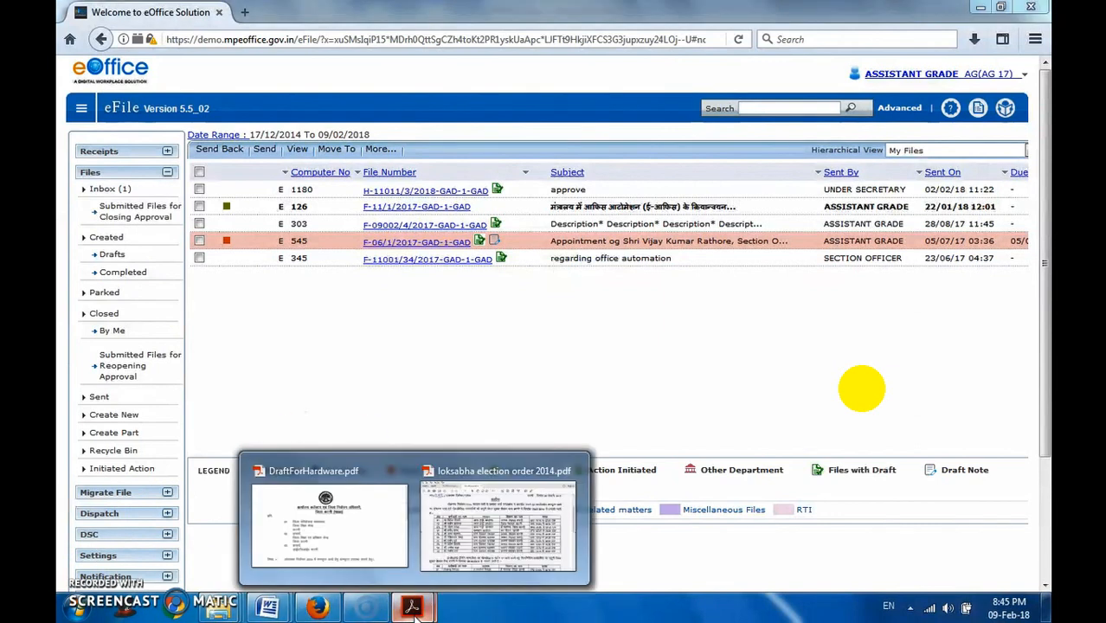
pyautogui.moveTo(457, 547)
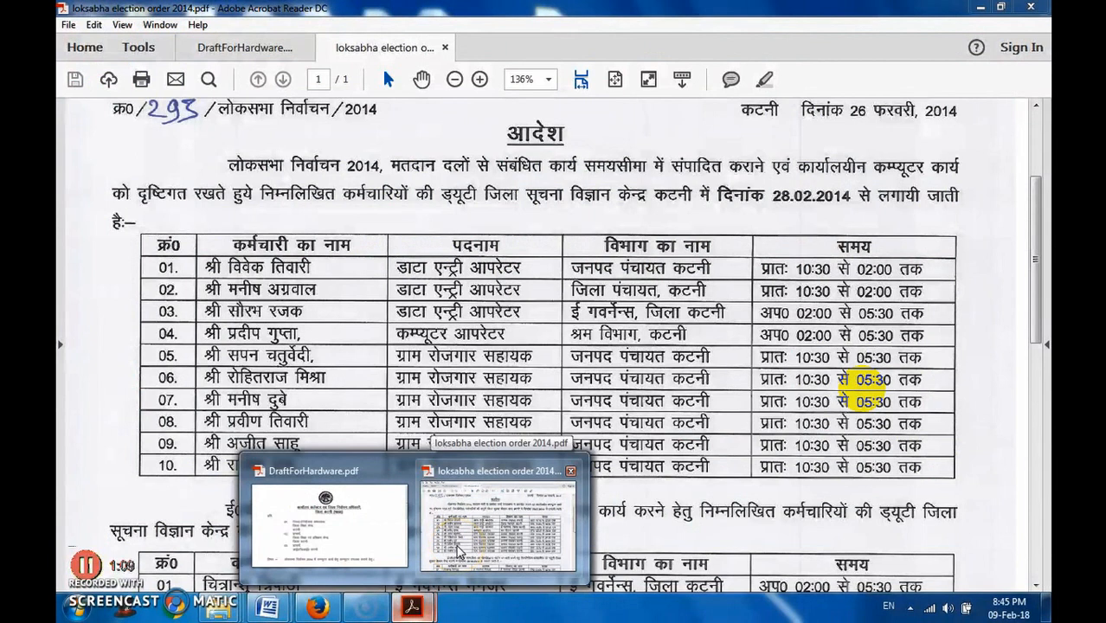
pyautogui.click(457, 550)
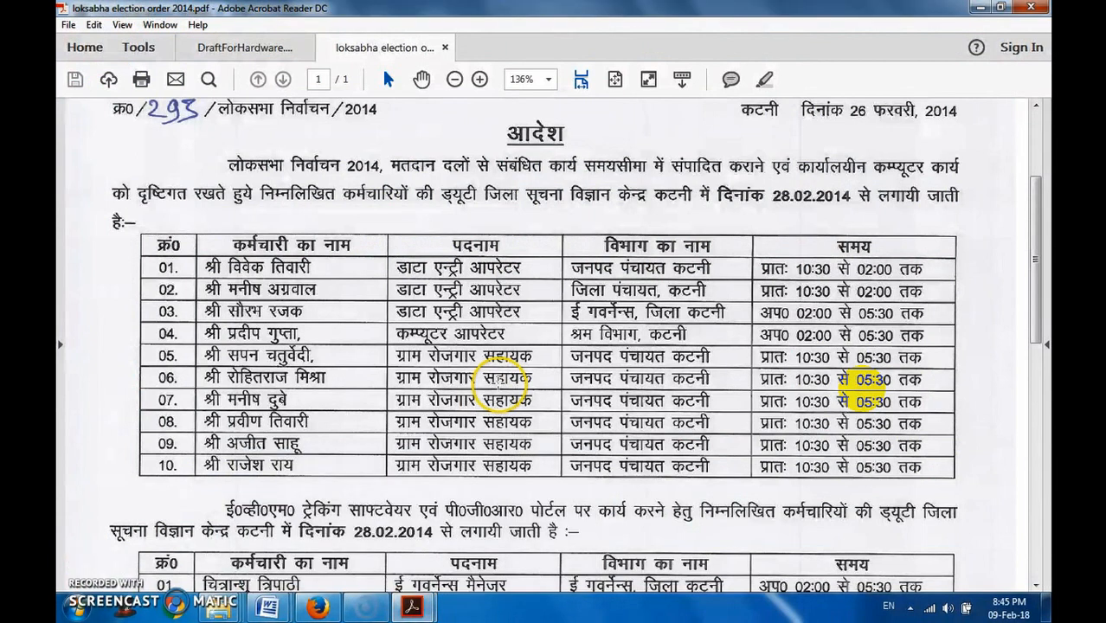
# - Examine the election order's letterhead, reference number, date and staff duty table
pyautogui.scroll(1, 498, 325)
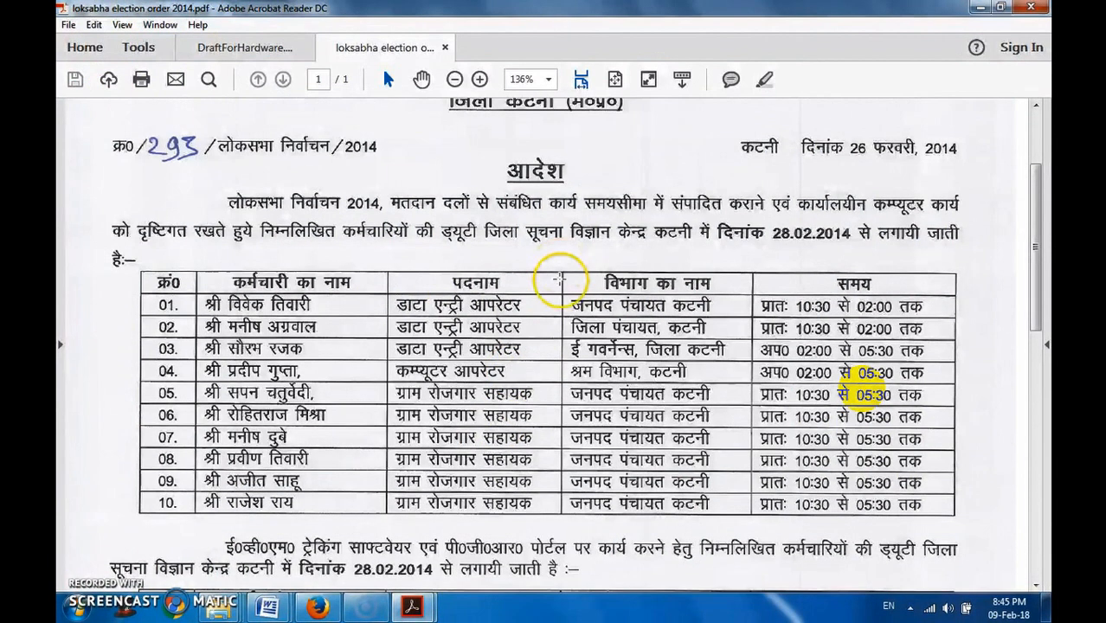
pyautogui.hotkey('ctrl', 'a')
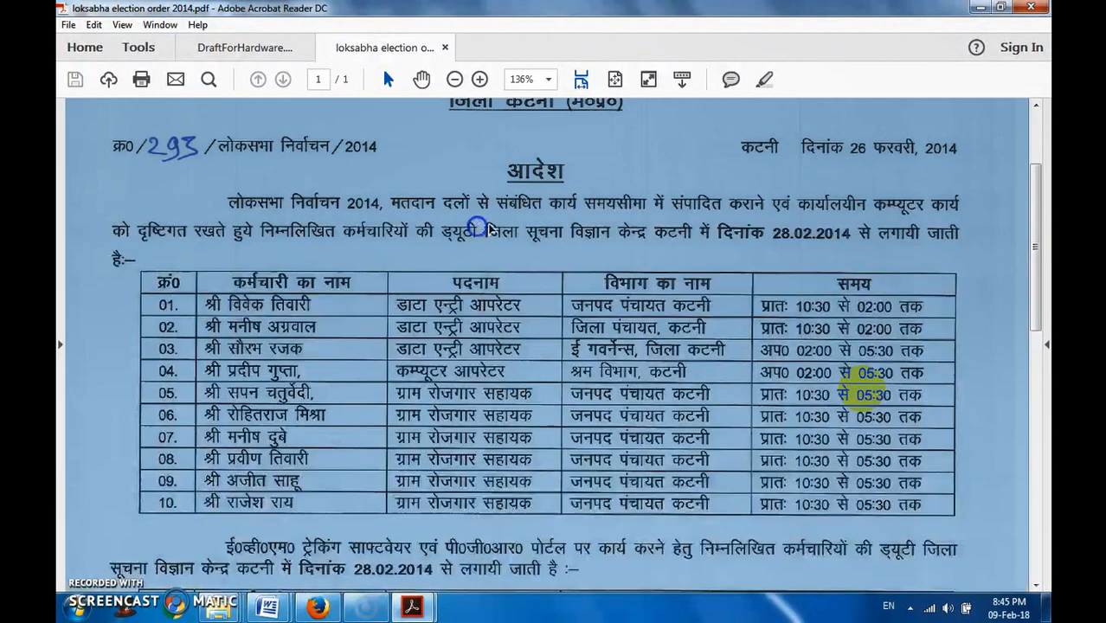
pyautogui.click(509, 239)
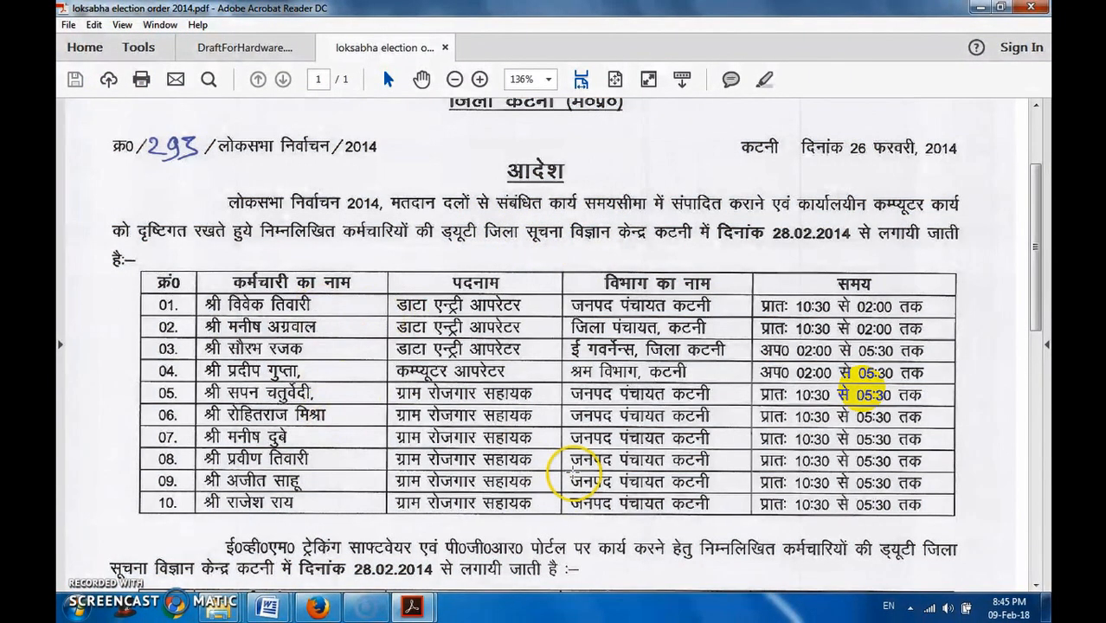
pyautogui.scroll(3, 719, 234)
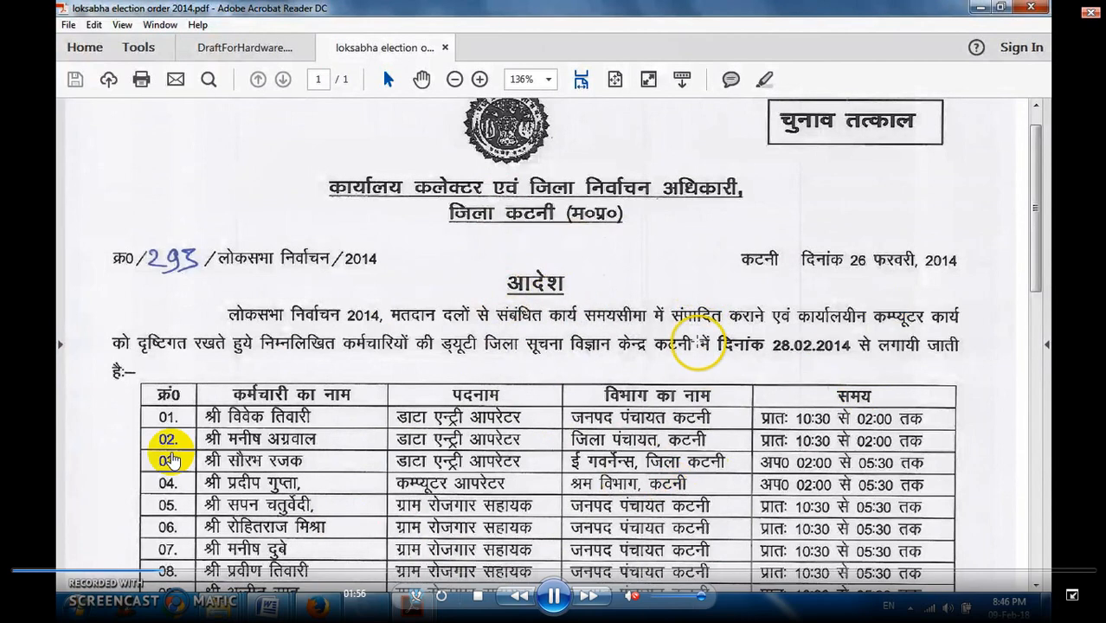
pyautogui.scroll(-1, 487, 386)
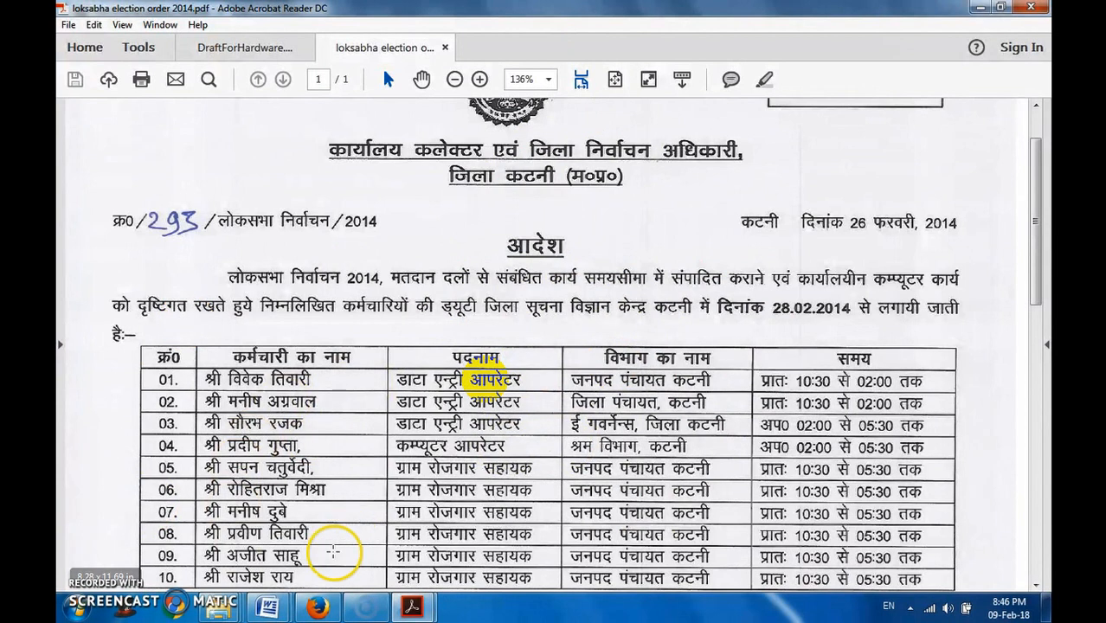
# - Switch to eOffice in Firefox, open receipt 1289/2018/GAD-1, and review its sender, letter reference number and subject
pyautogui.click(317, 608)
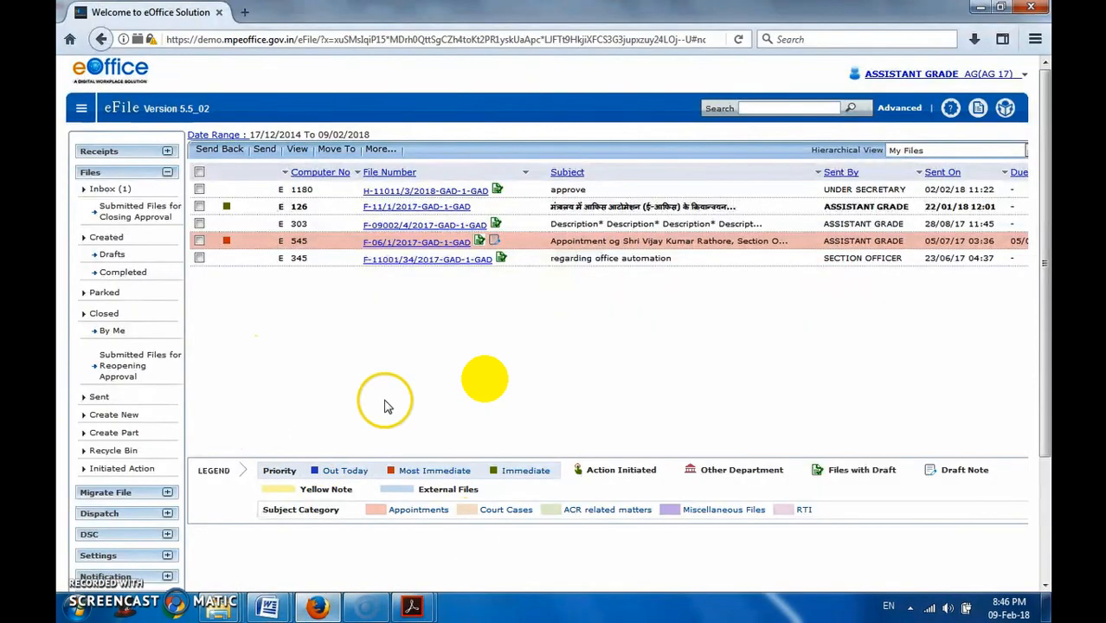
pyautogui.click(126, 153)
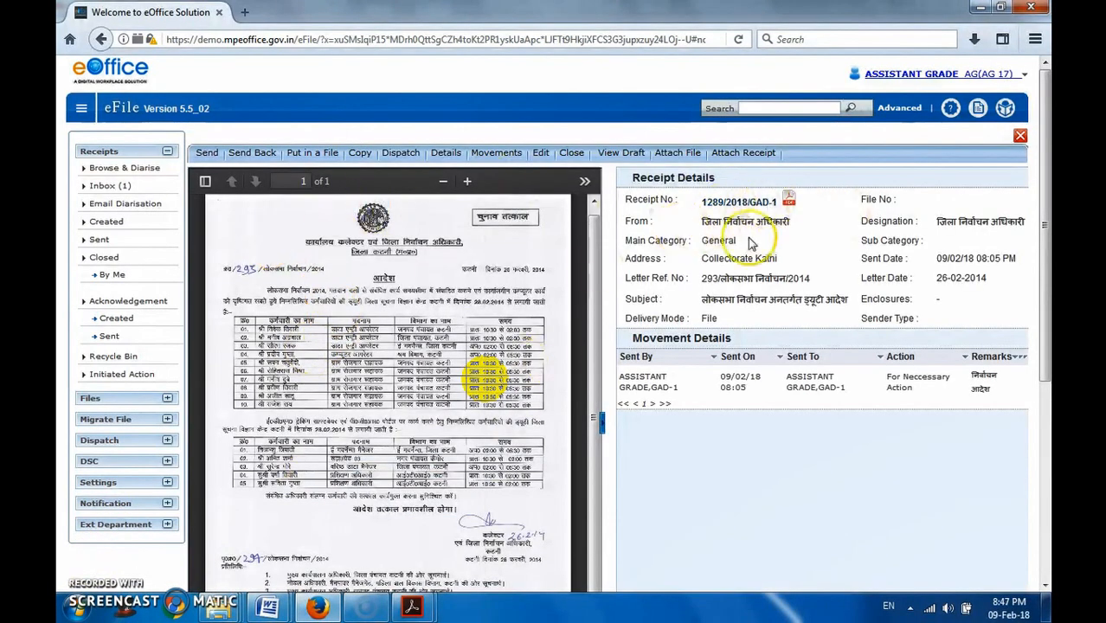
pyautogui.moveTo(697, 222); pyautogui.dragTo(796, 224)
pyautogui.scroll(-3, 795, 225)
pyautogui.click(815, 170)
pyautogui.scroll(3, 818, 173)
pyautogui.scroll(1, 833, 195)
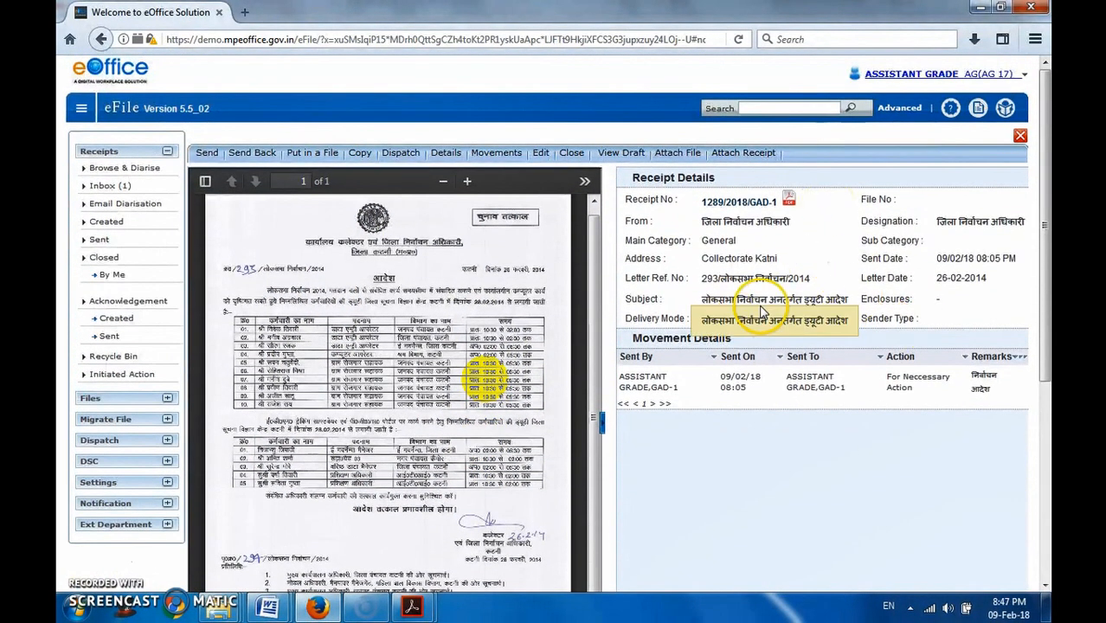
pyautogui.moveTo(737, 279); pyautogui.dragTo(917, 274)
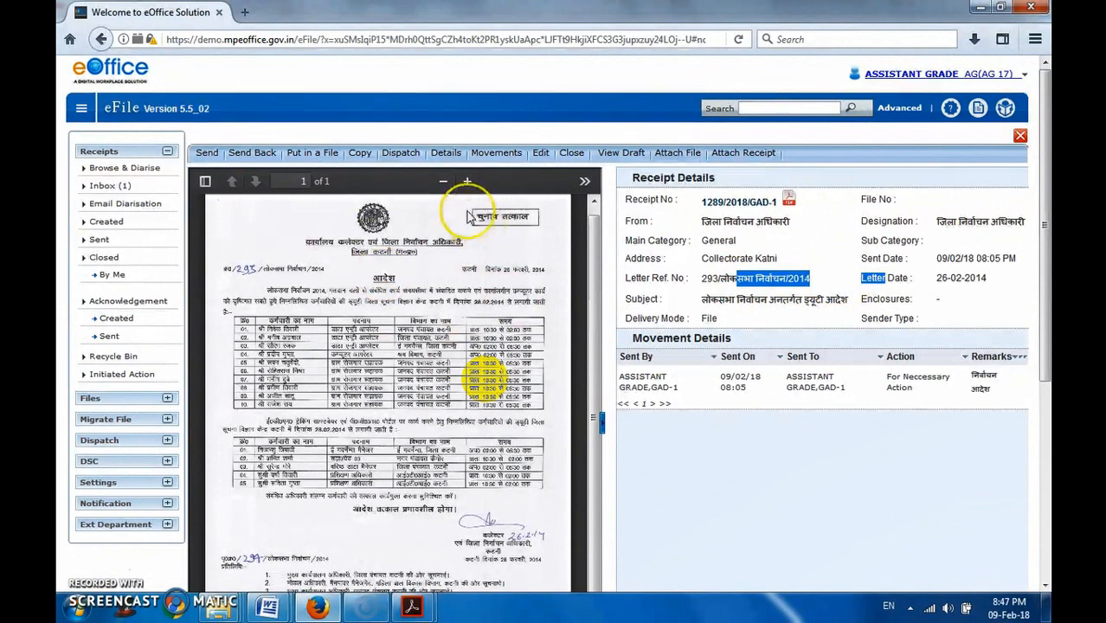
# - Expand the receipt's scanned order to full width, read through it, and restore the split view with the receipt details
pyautogui.click(600, 423)
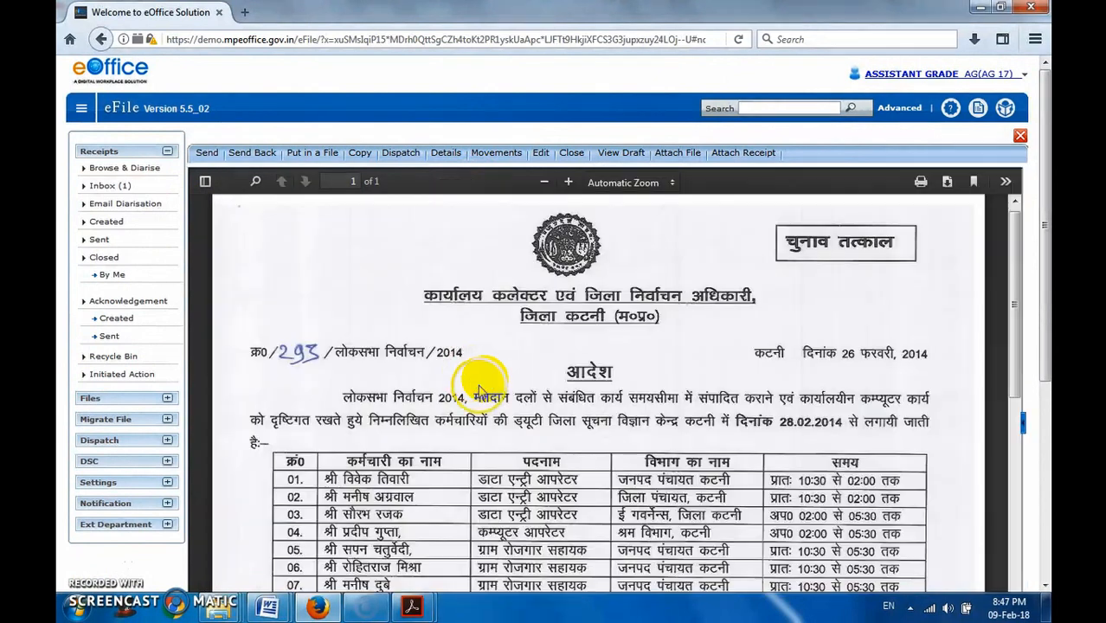
pyautogui.scroll(-4, 541, 489)
pyautogui.scroll(-4, 537, 499)
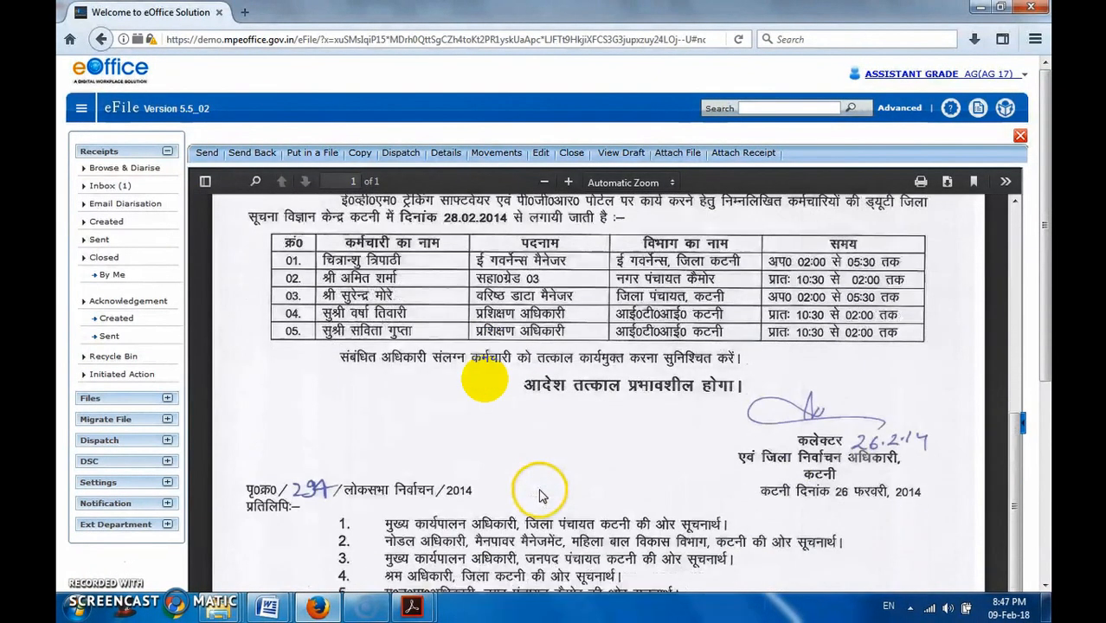
pyautogui.scroll(12, 540, 495)
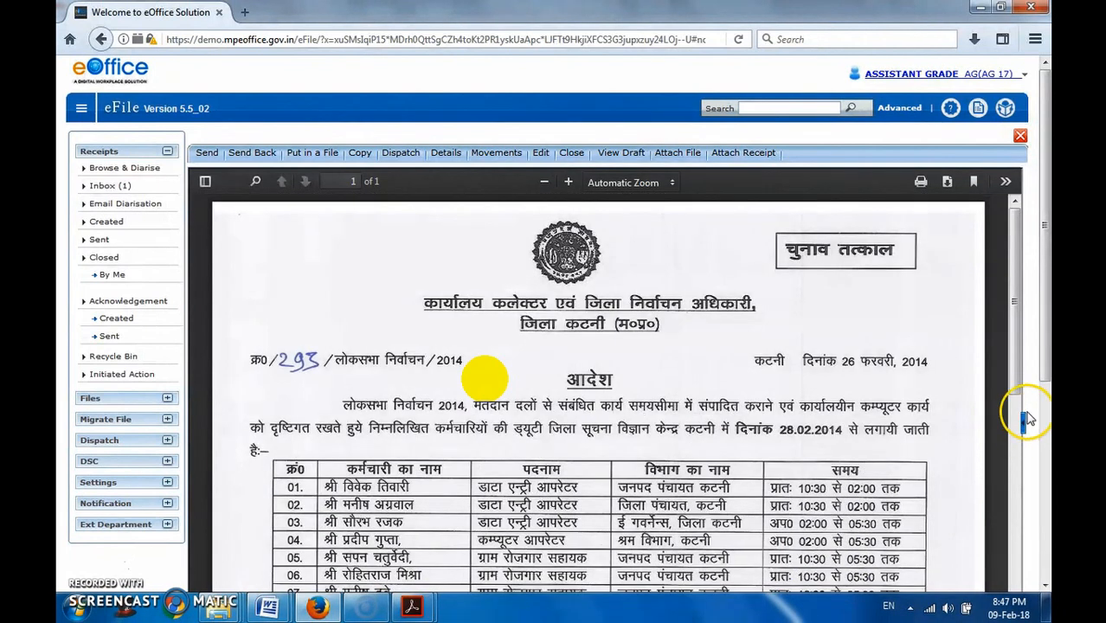
pyautogui.click(1022, 424)
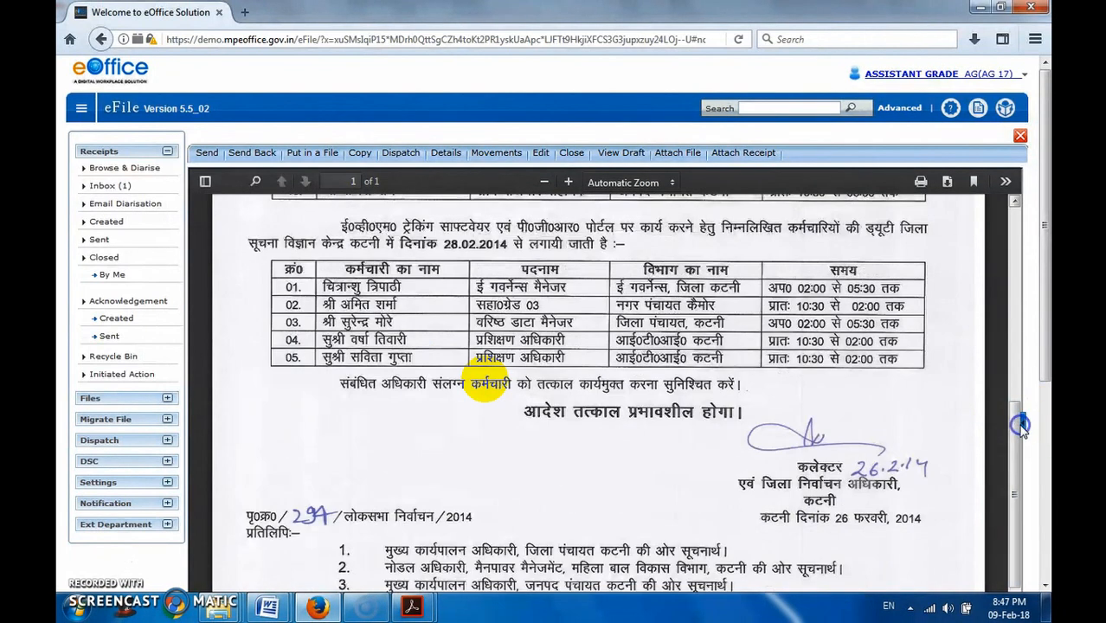
pyautogui.click(1024, 424)
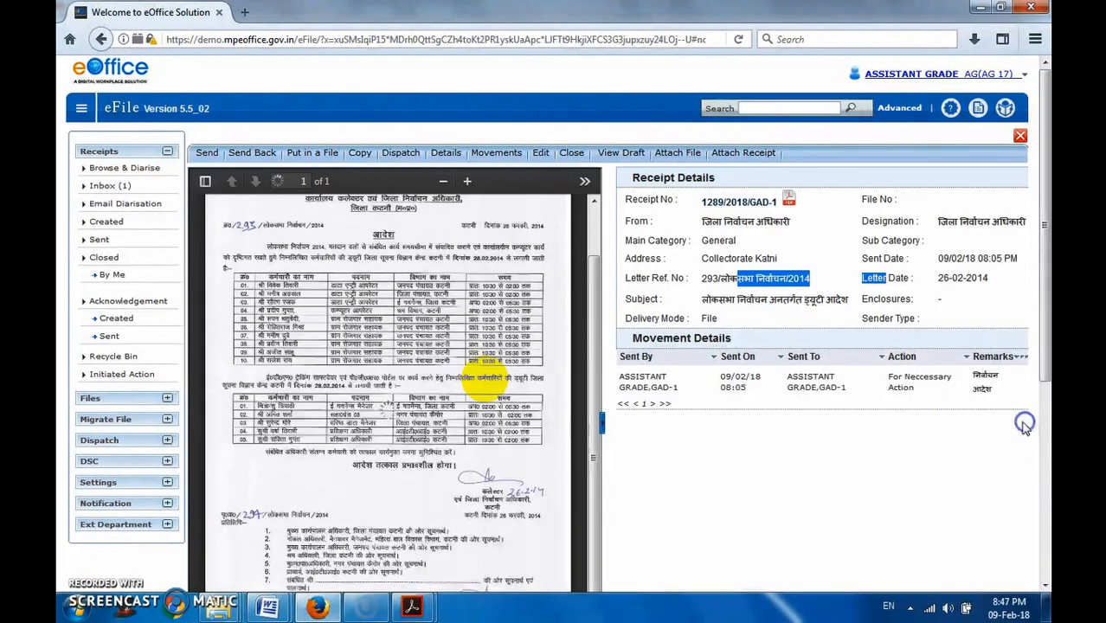
pyautogui.scroll(2, 456, 385)
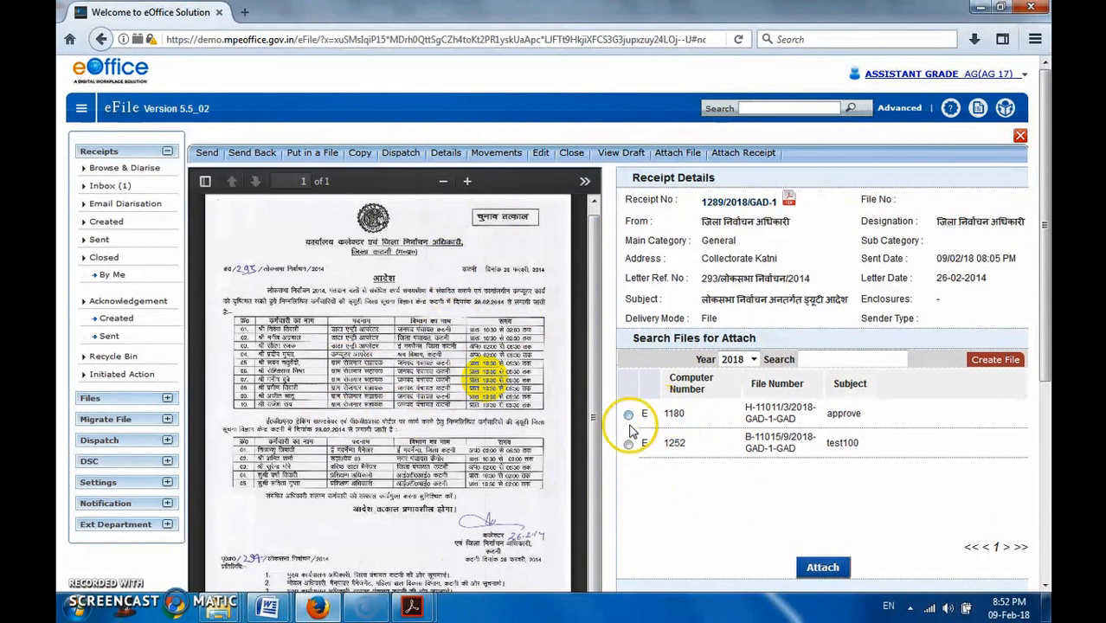
# - Open the Non SFS electronic file form for the receipt and view the choices offered for the file number heads
pyautogui.click(991, 359)
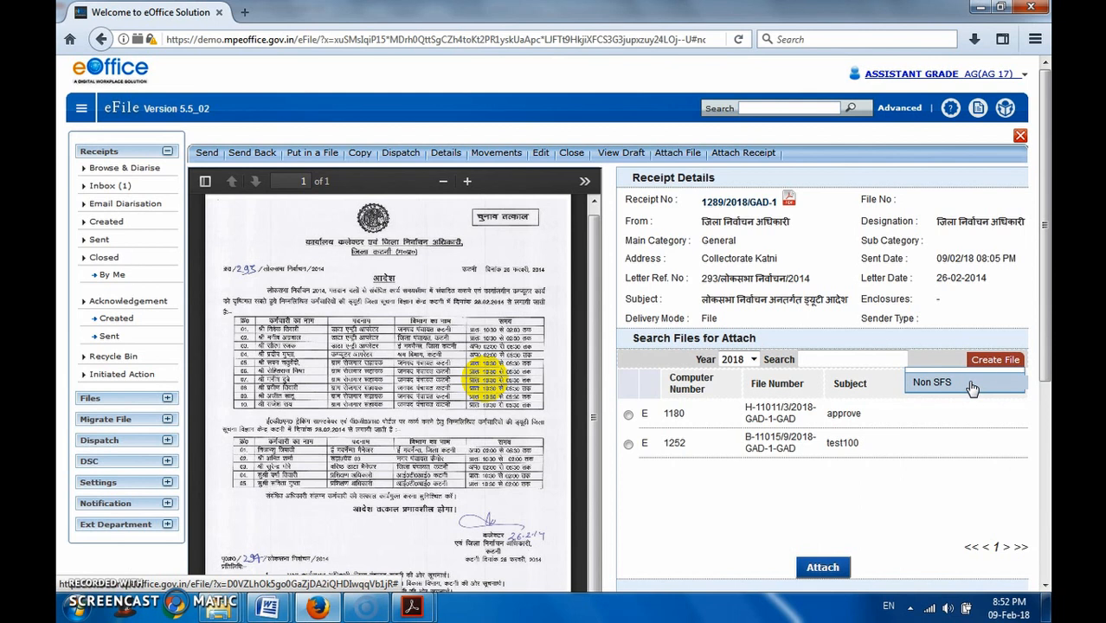
pyautogui.click(967, 383)
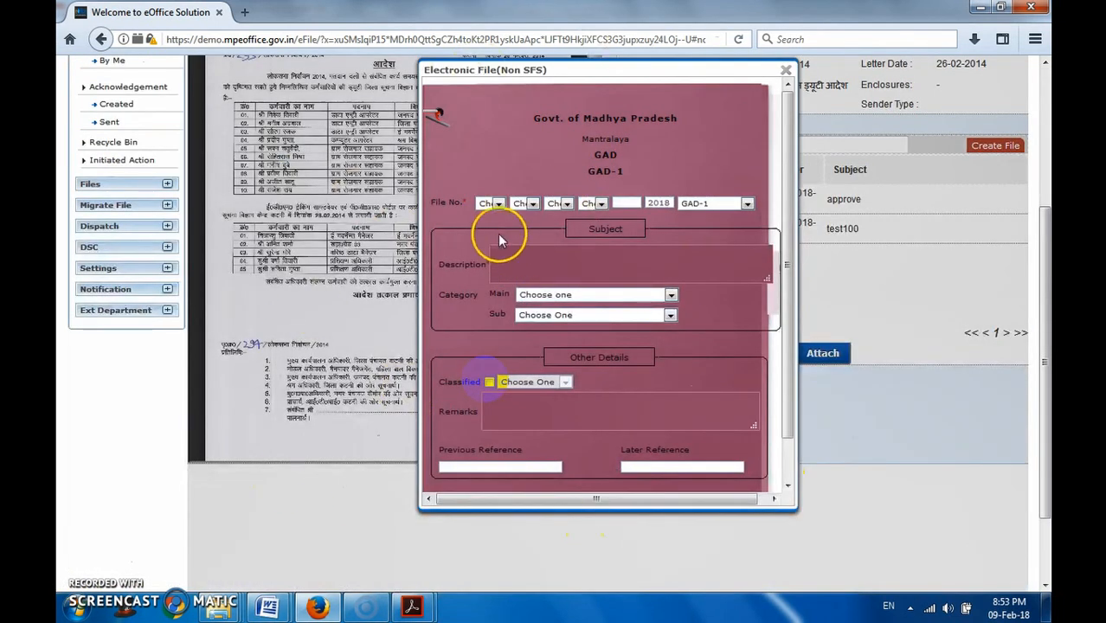
pyautogui.click(483, 206)
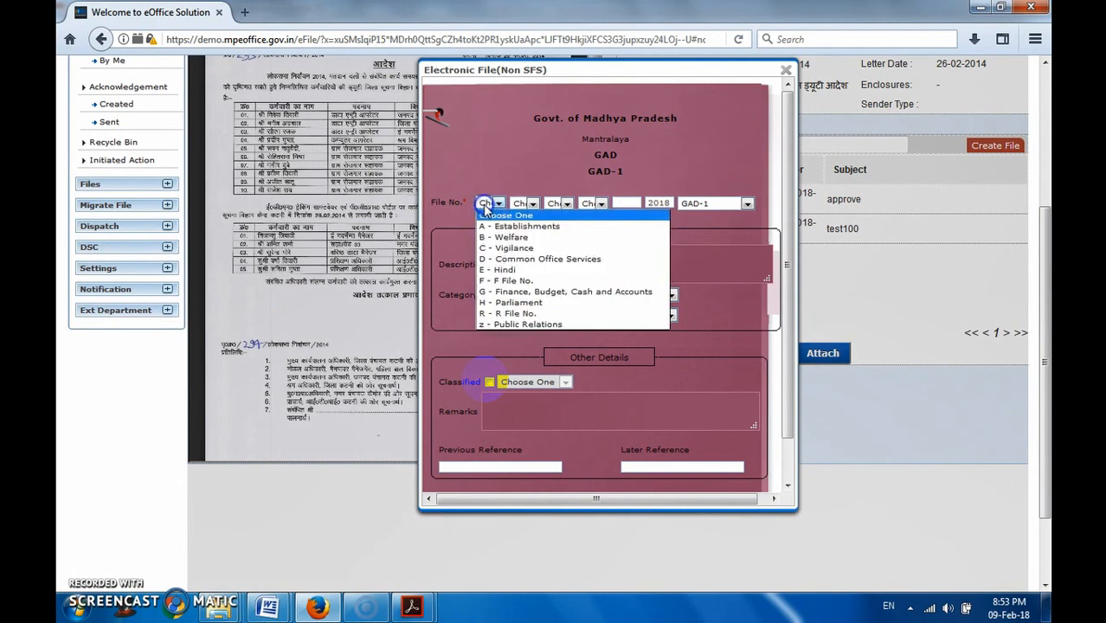
pyautogui.click(524, 206)
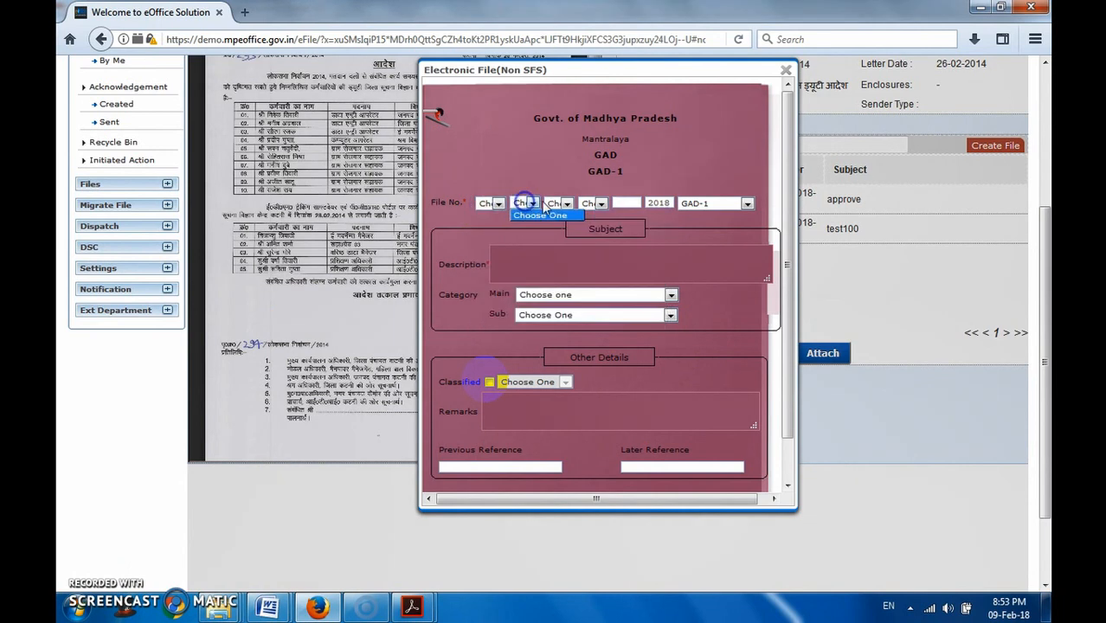
pyautogui.click(509, 261)
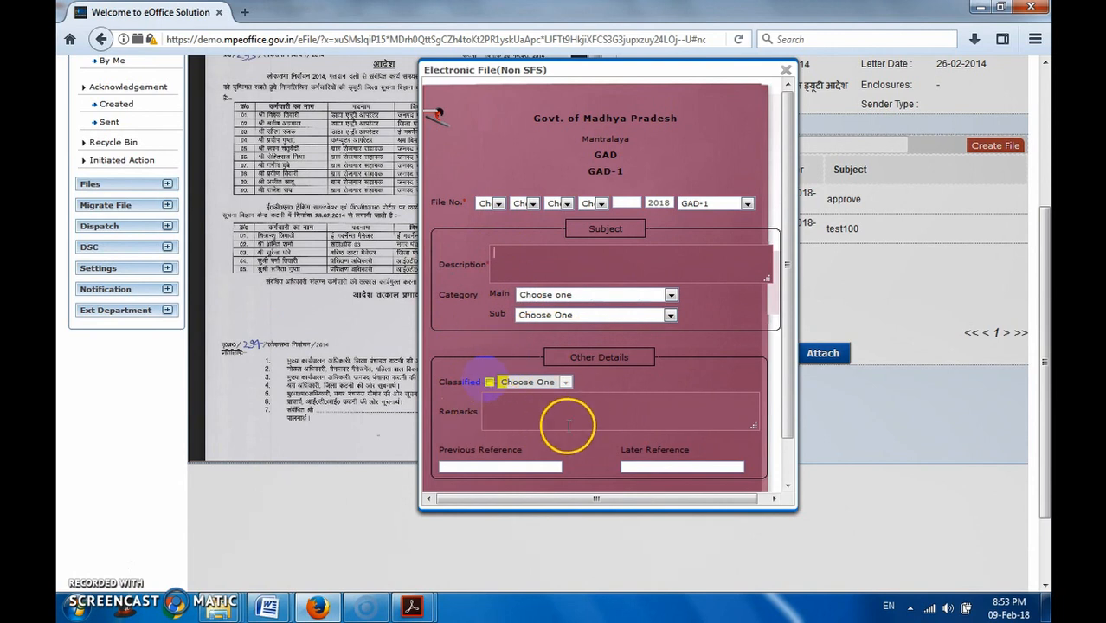
# - Examine the form's subject, category, remarks and reference fields, and close it without creating a file
pyautogui.scroll(-2, 710, 430)
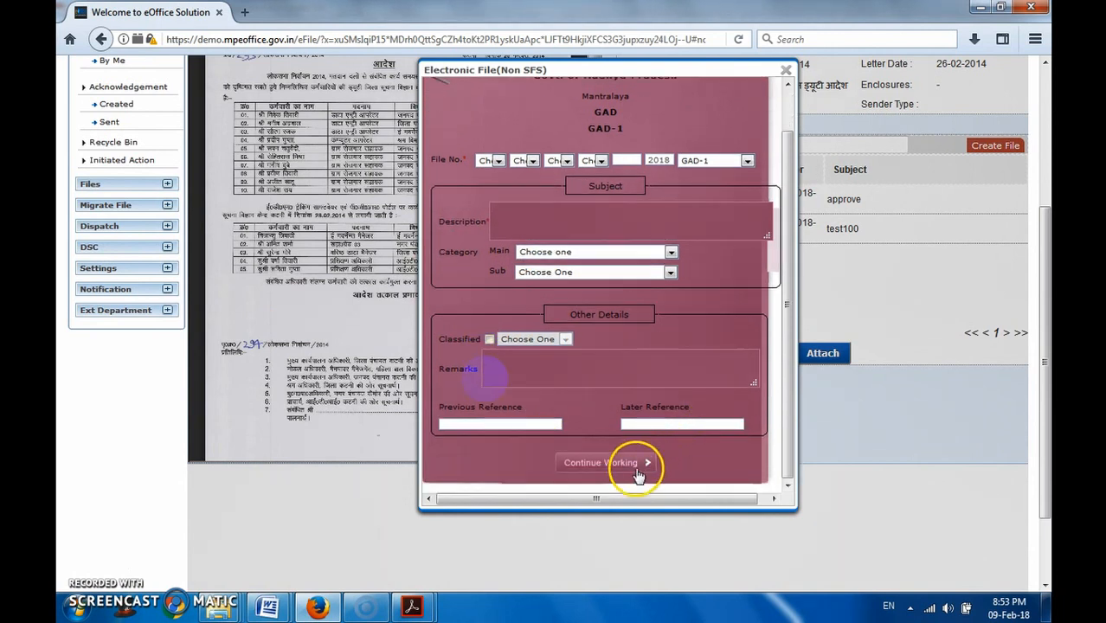
pyautogui.scroll(5, 687, 400)
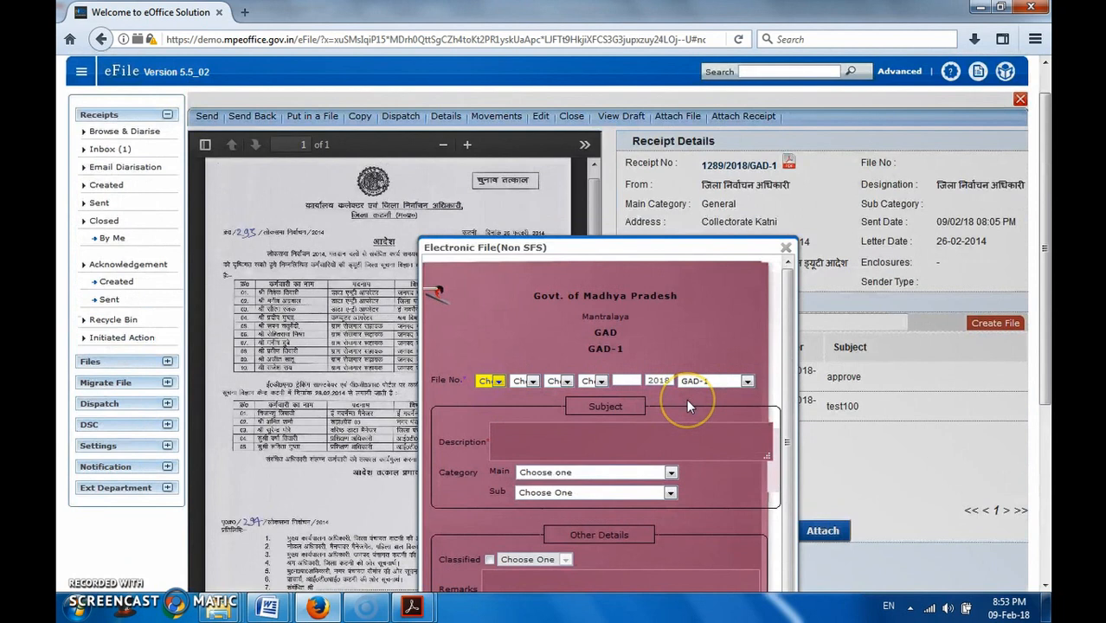
pyautogui.scroll(-3, 686, 399)
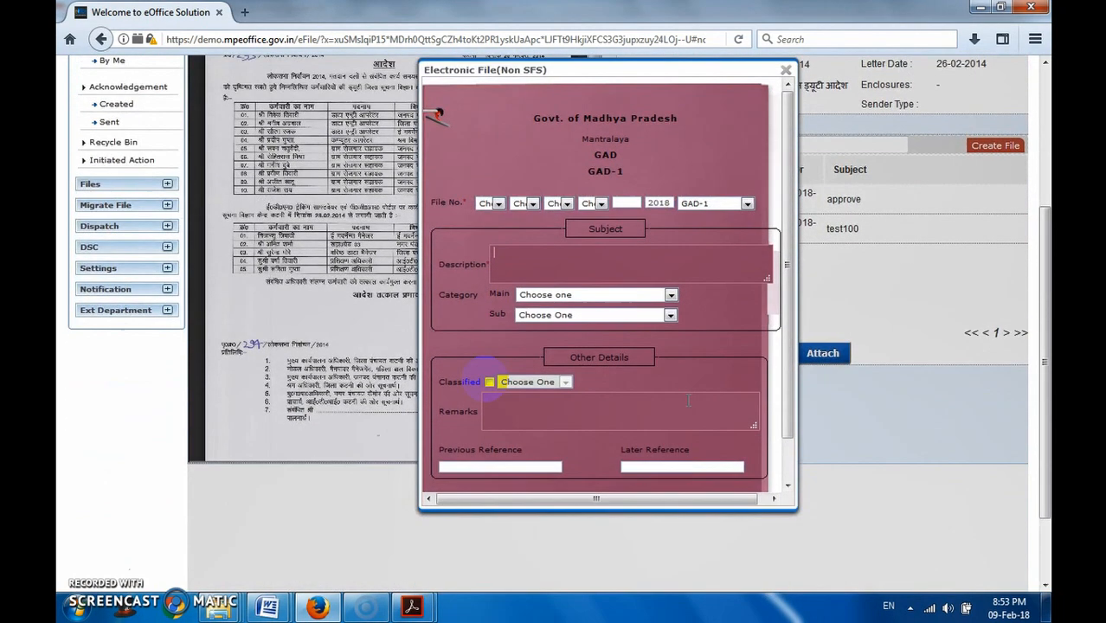
pyautogui.scroll(1, 689, 400)
pyautogui.scroll(1, 689, 401)
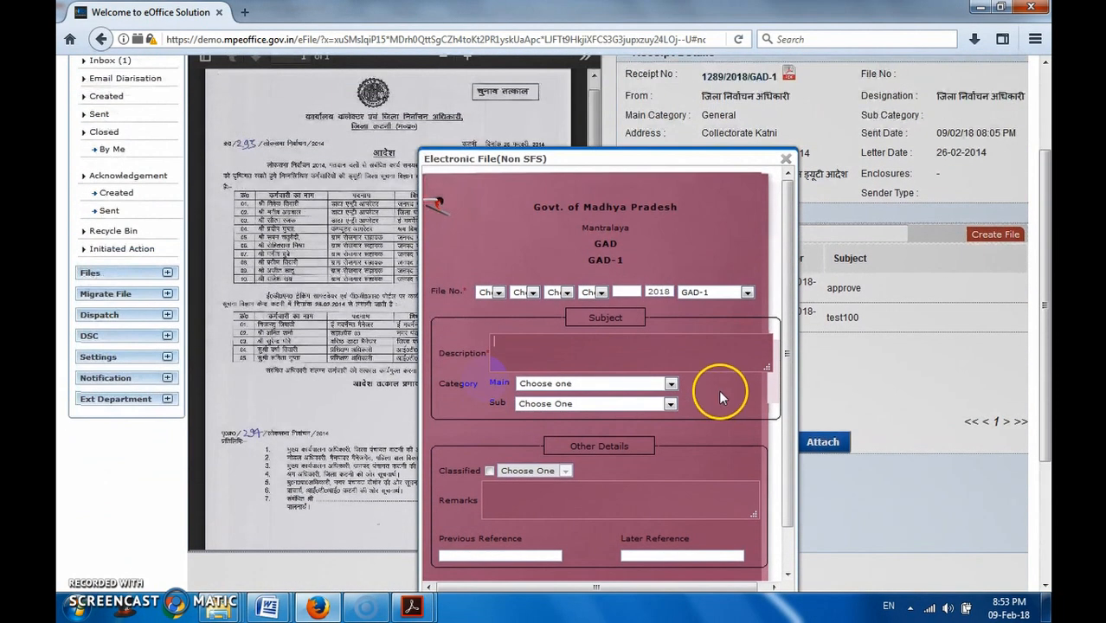
pyautogui.scroll(3, 719, 389)
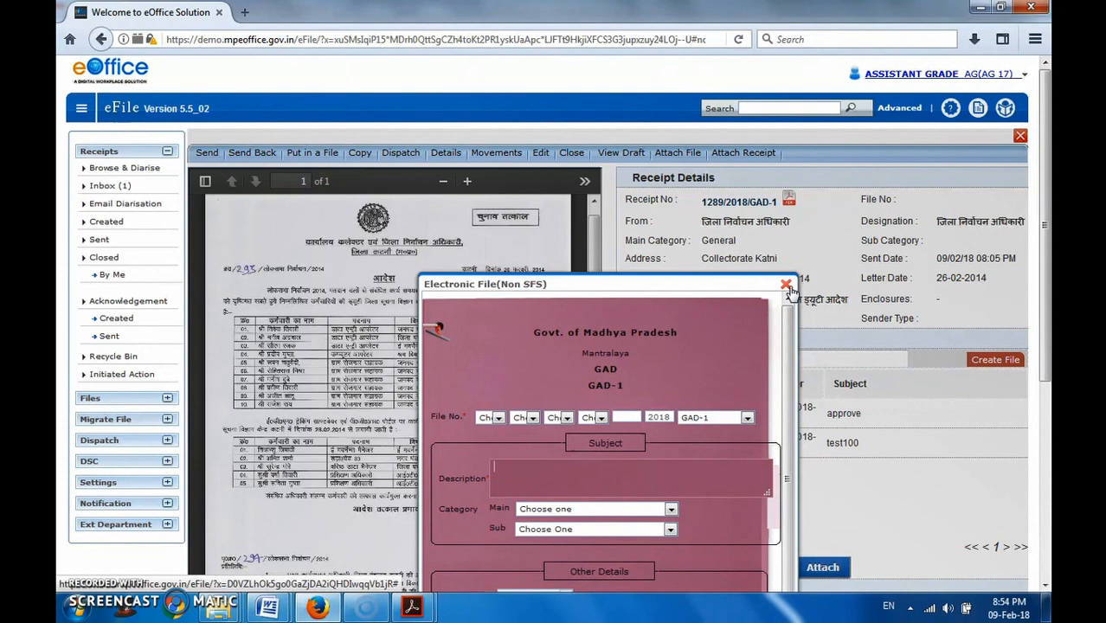
pyautogui.click(789, 286)
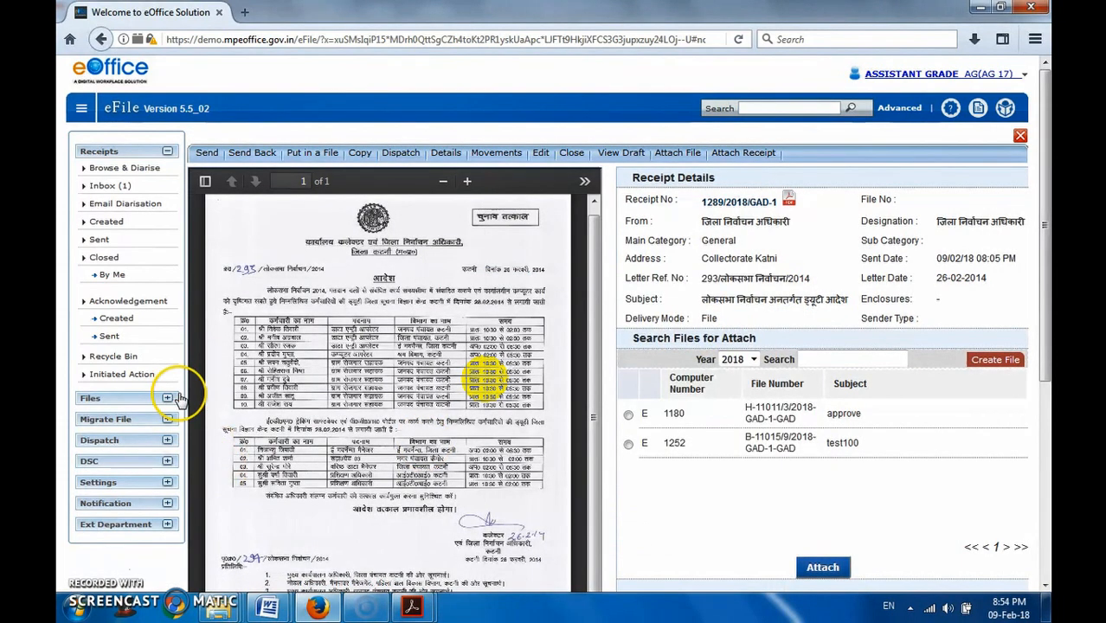
# - Open the blank form for creating a new electronic file from the Files section
pyautogui.click(87, 399)
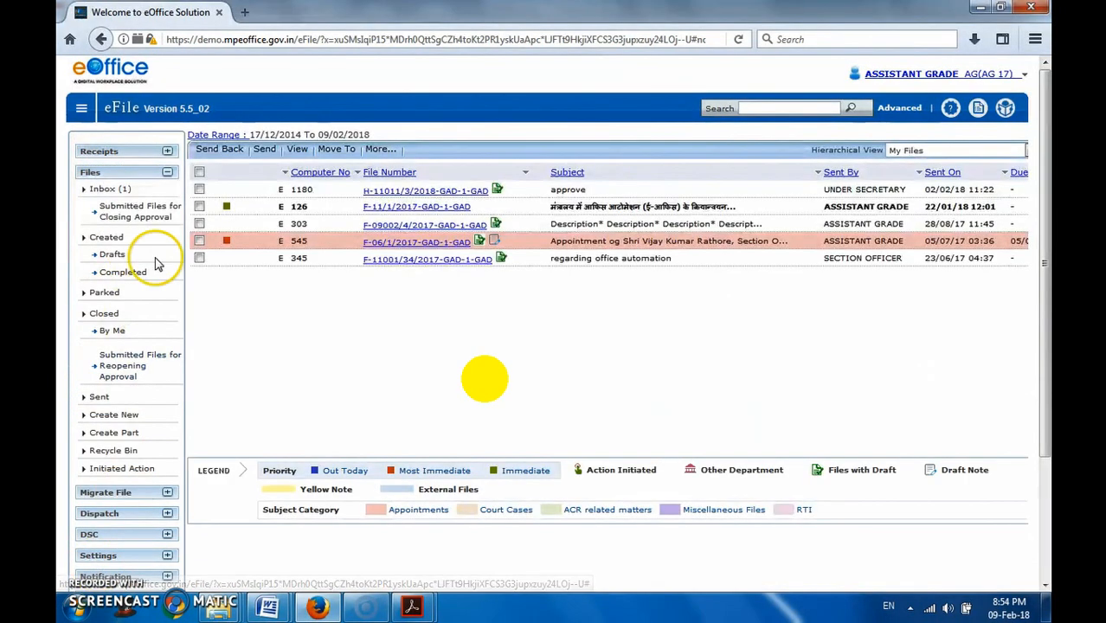
pyautogui.click(128, 419)
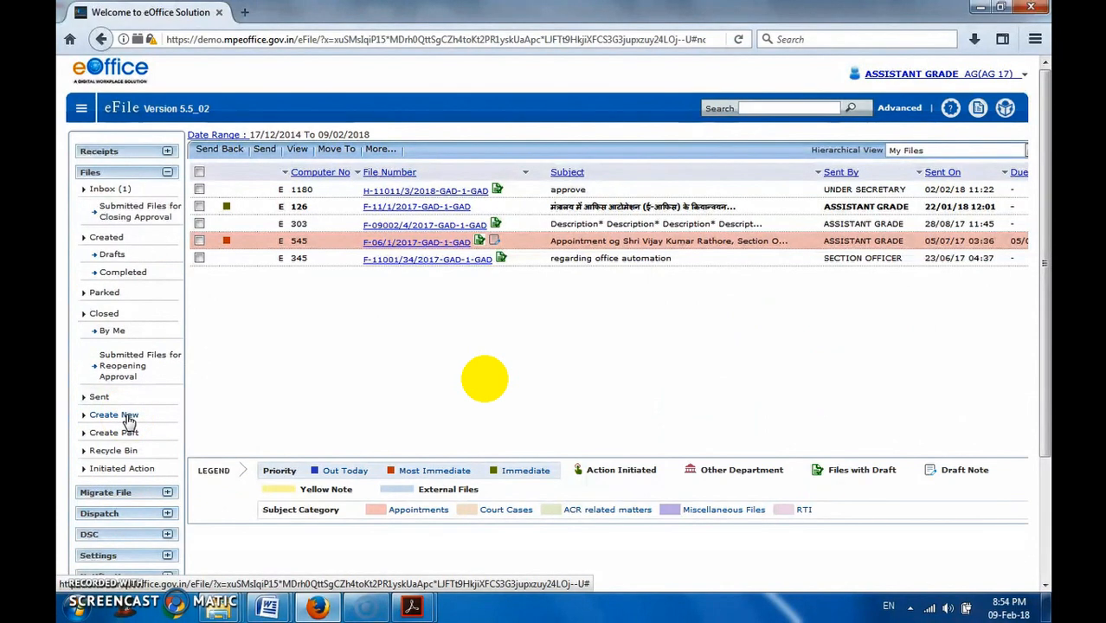
pyautogui.click(103, 421)
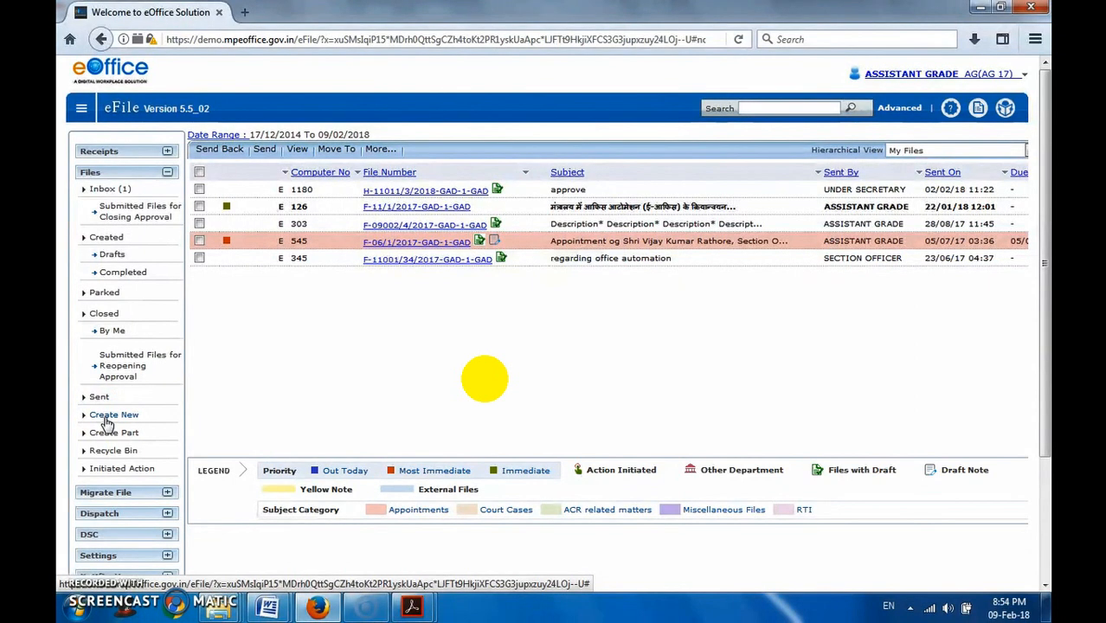
pyautogui.click(105, 419)
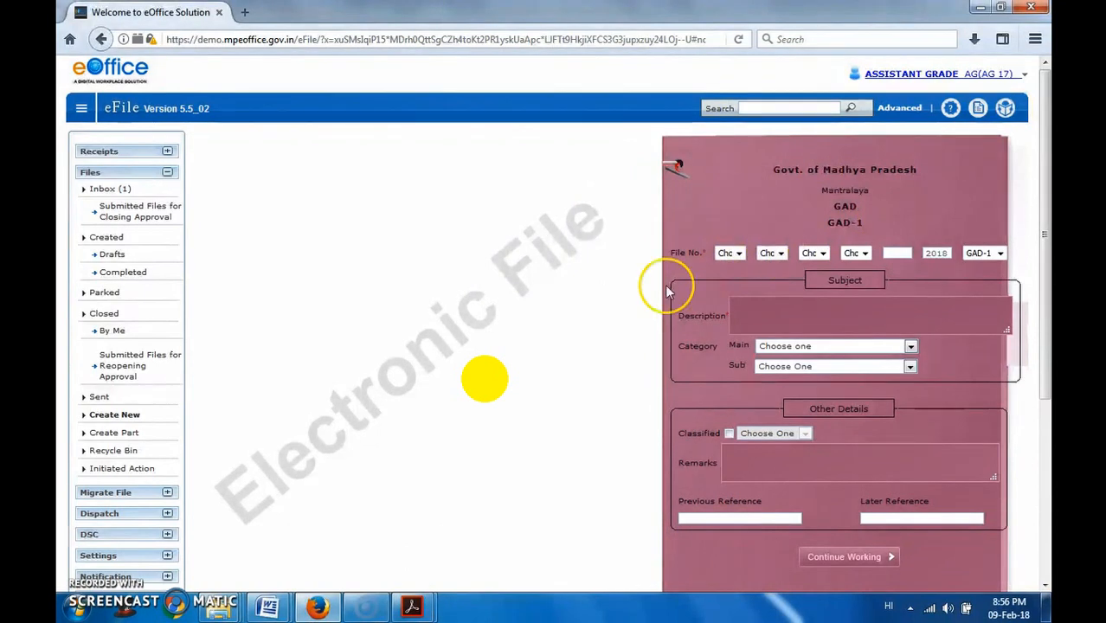
# - Set the file number heads to A - Establishments, 15 - Retrenchment and 11 - General principles, and check the choices for the fourth head
pyautogui.click(728, 260)
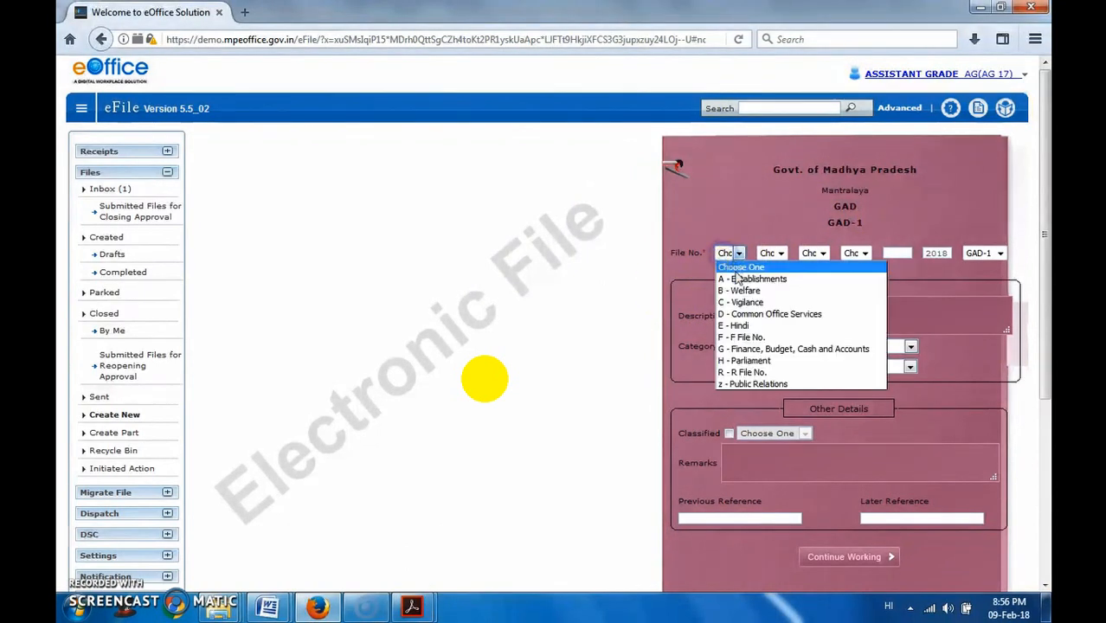
pyautogui.click(741, 279)
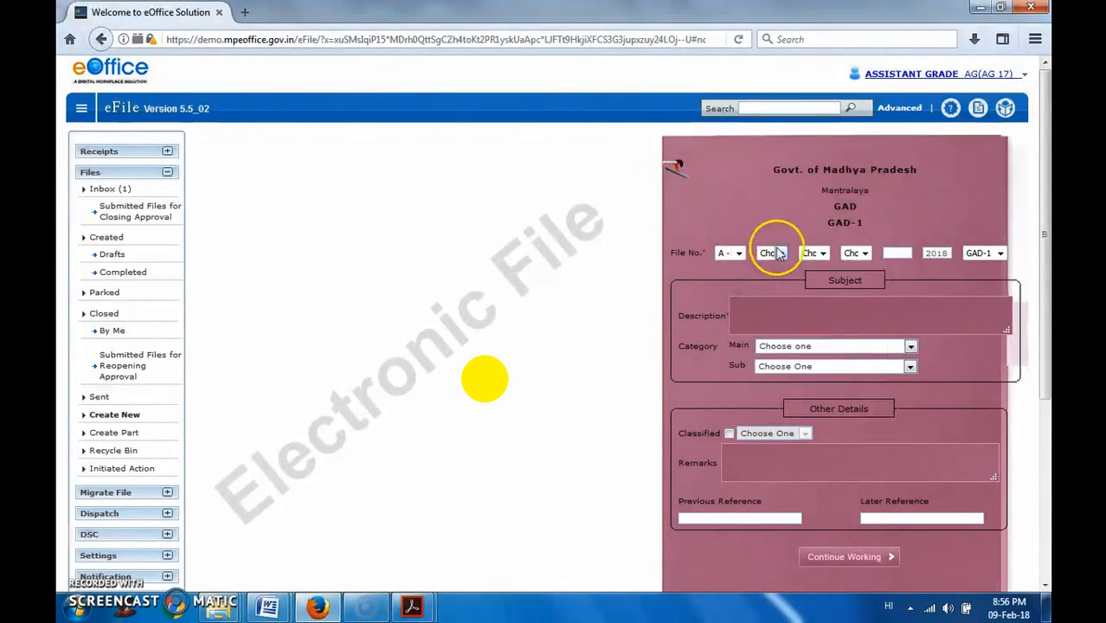
pyautogui.click(778, 252)
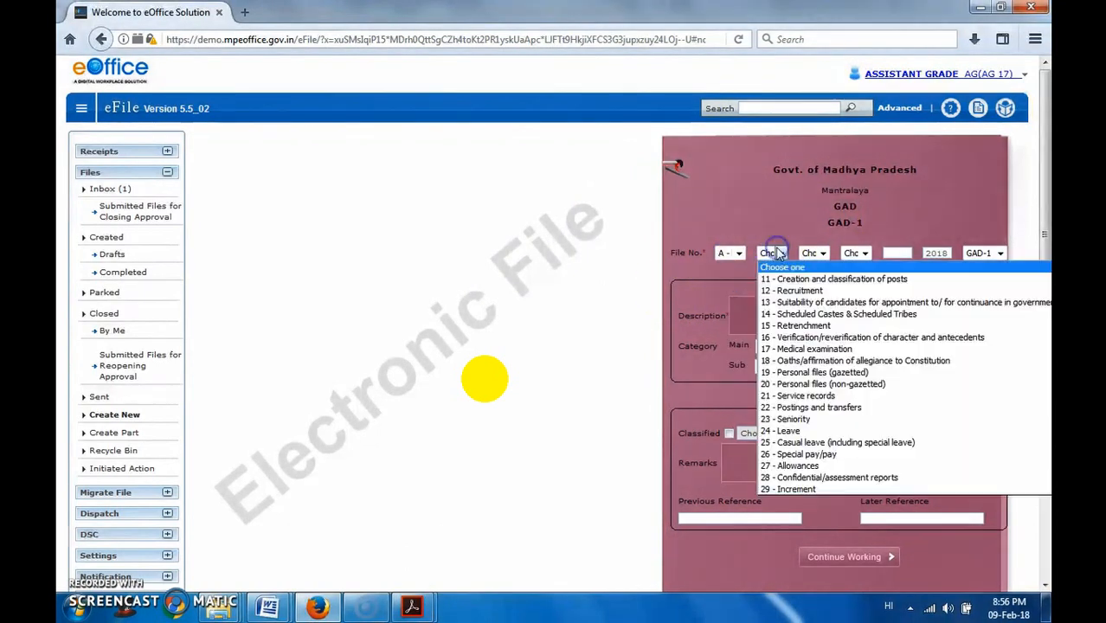
pyautogui.click(790, 326)
pyautogui.click(824, 253)
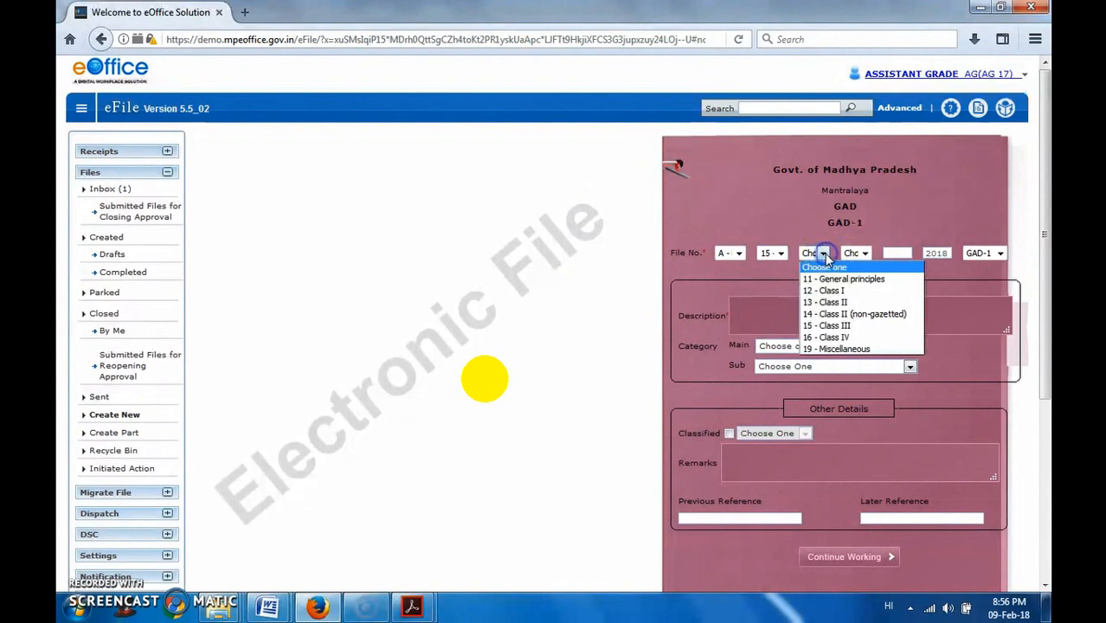
pyautogui.click(833, 280)
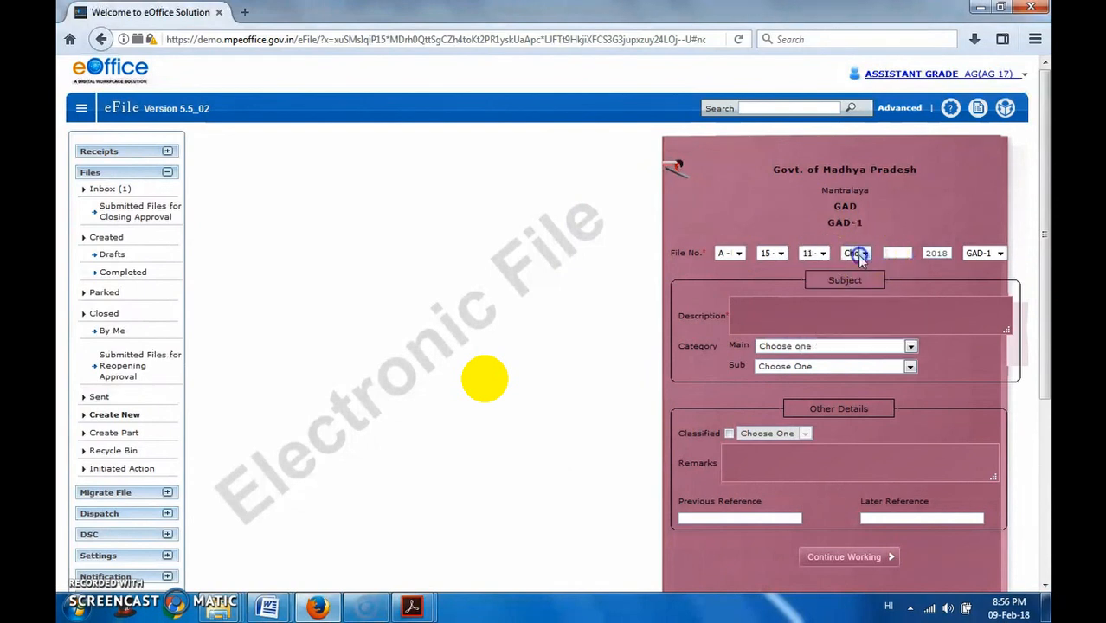
pyautogui.click(857, 253)
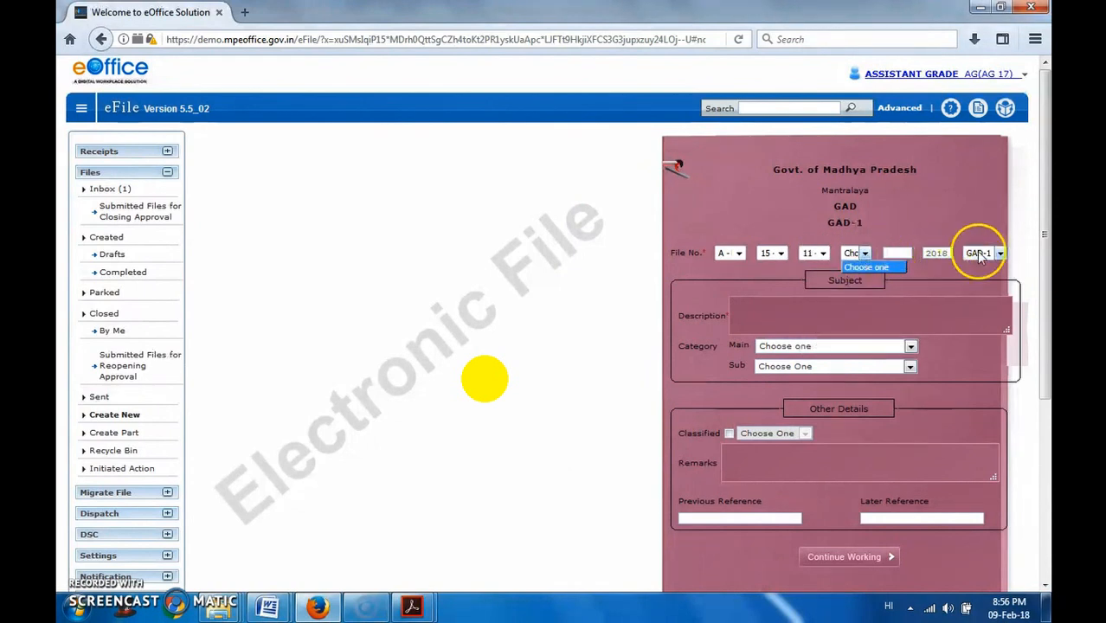
# - Fill in the subject description "निर्वाचन अंतर्गत हार्डवेयर उपलब्ध कराए जाने के सम्बन्ध में" and set the main category to General
pyautogui.click(877, 307)
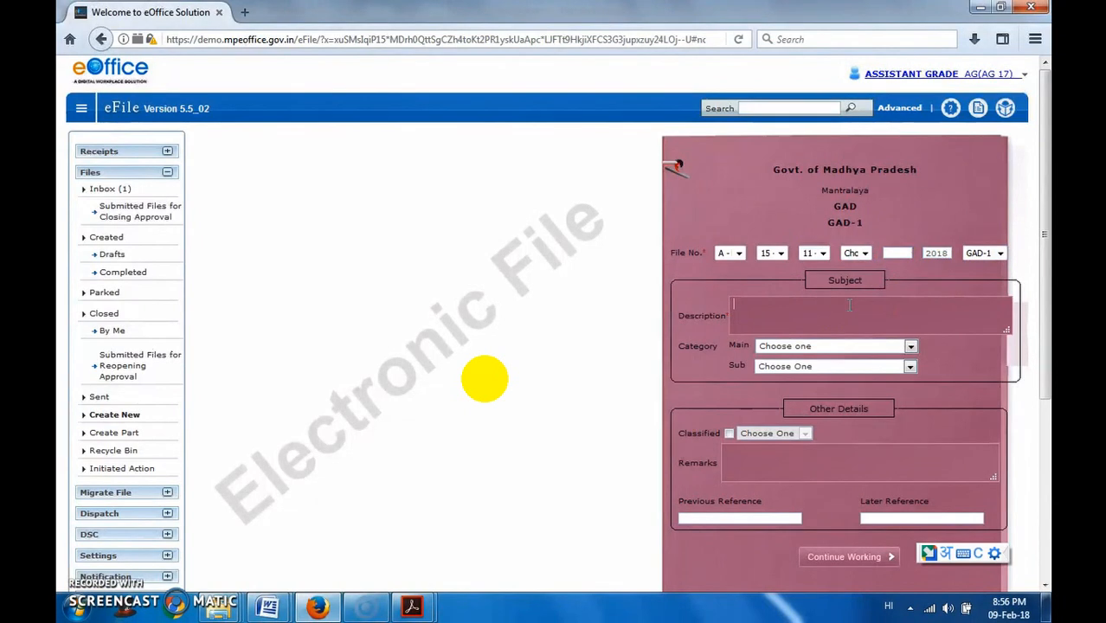
pyautogui.hotkey('ctrl', 'v')
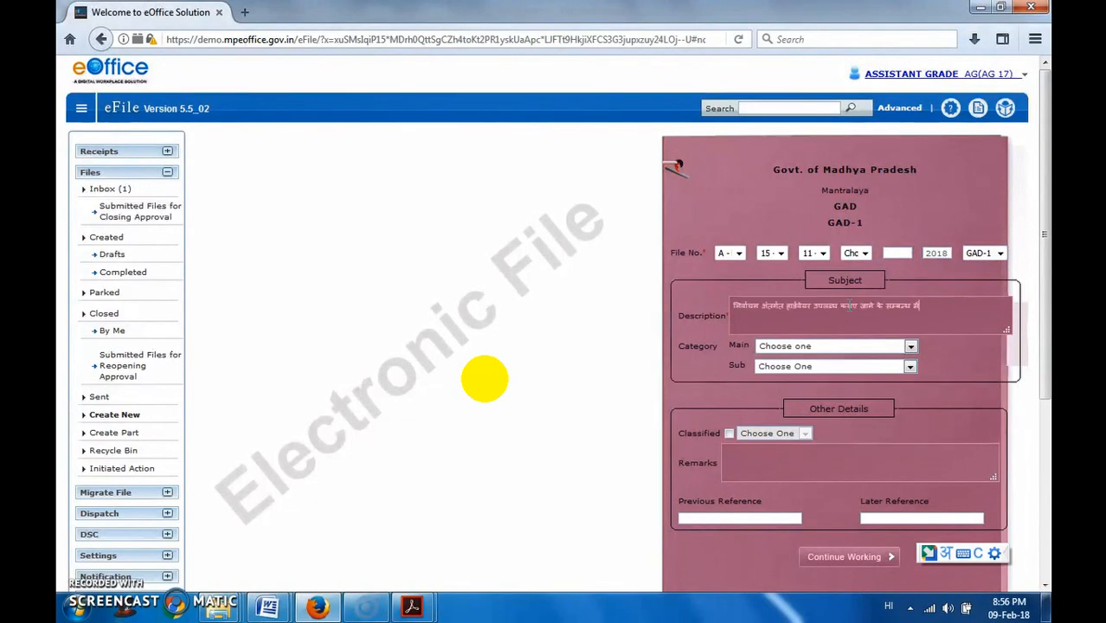
pyautogui.click(870, 353)
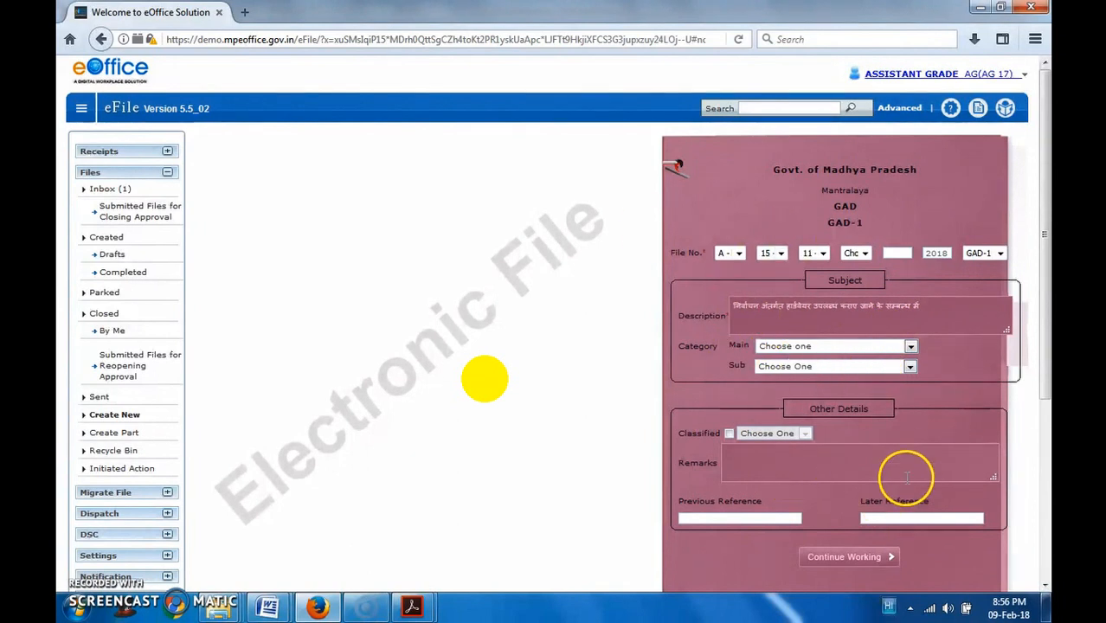
pyautogui.click(829, 347)
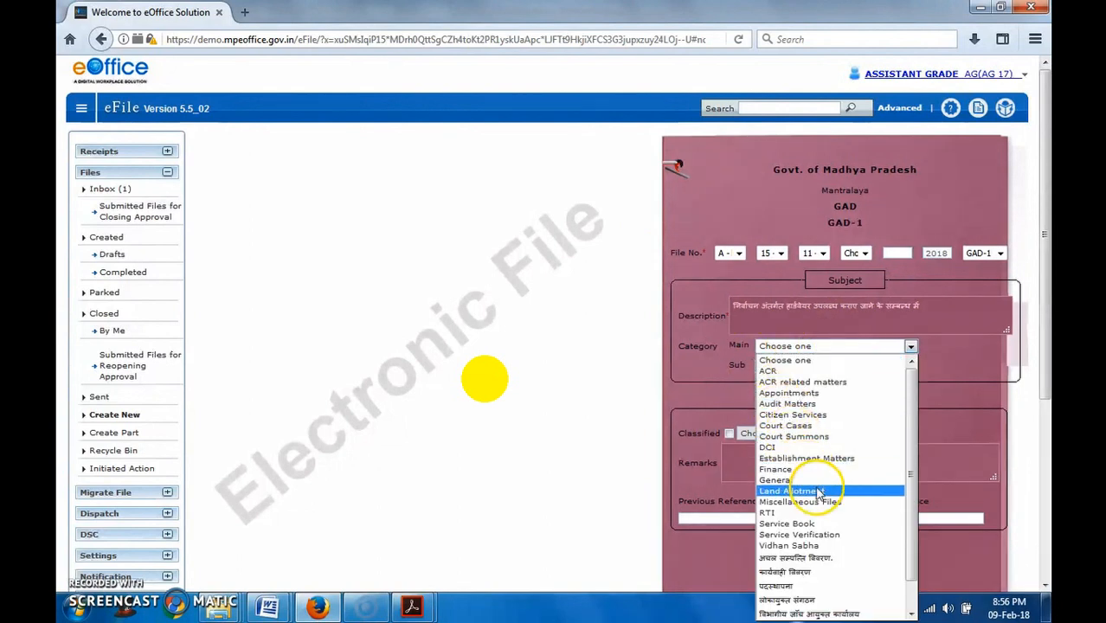
pyautogui.click(779, 480)
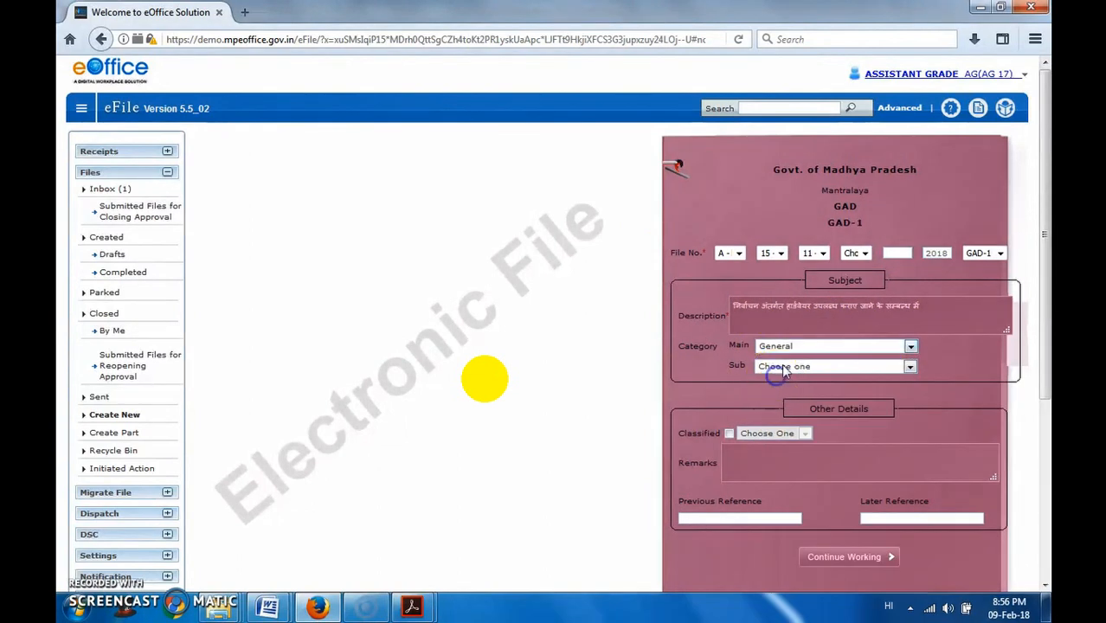
pyautogui.click(783, 371)
# - Enter Urgent as the remarks and create the electronic file, accepting the generation of its final file number
pyautogui.click(754, 462)
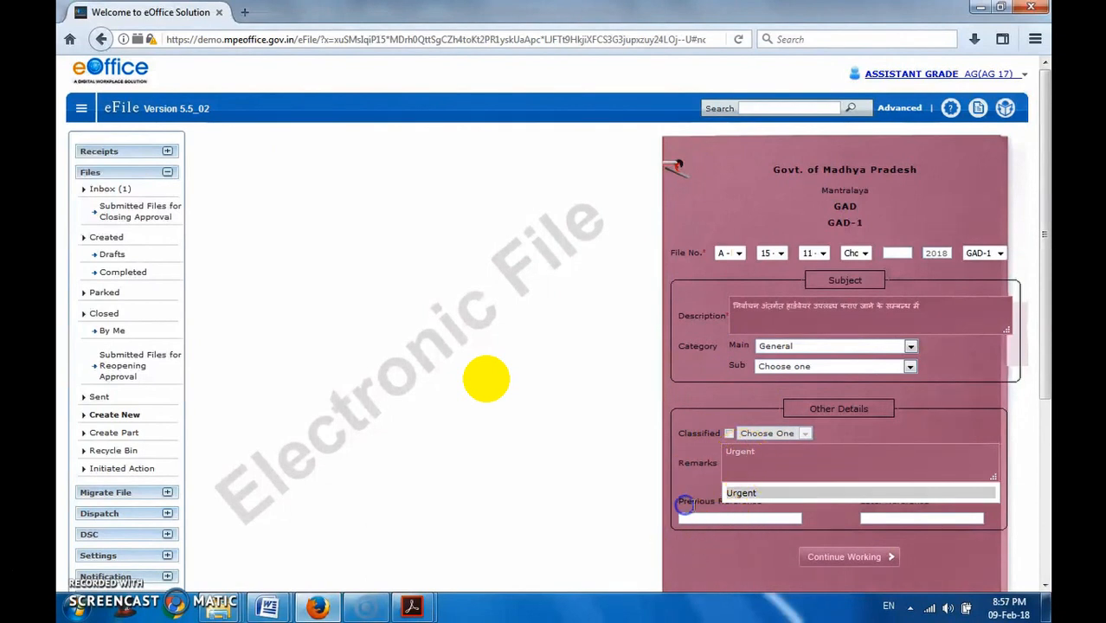
pyautogui.click(791, 490)
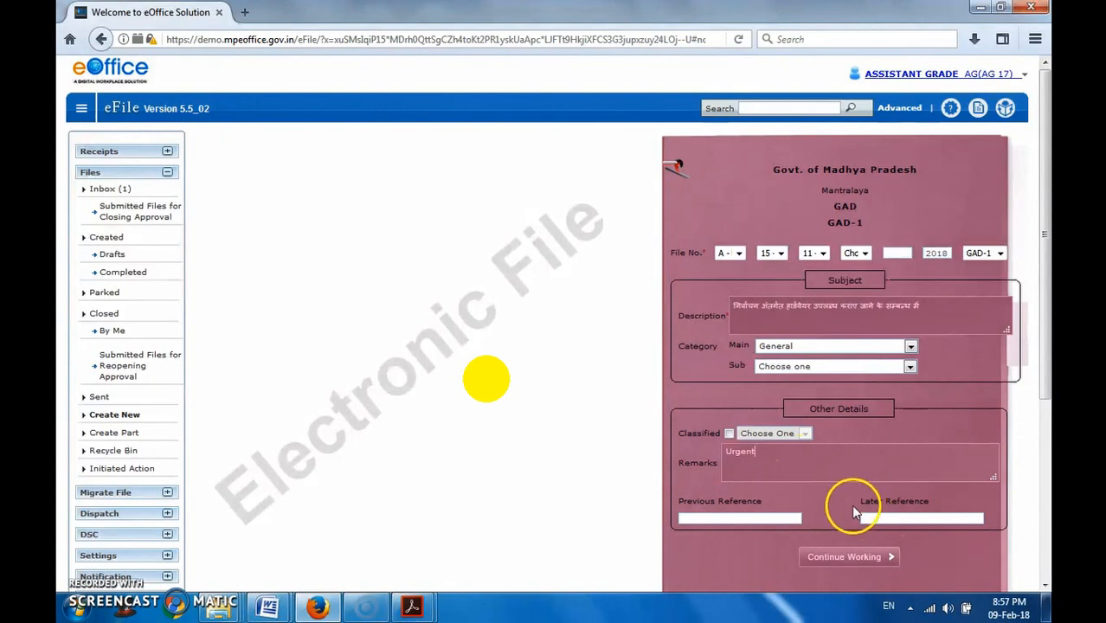
pyautogui.scroll(-5, 852, 533)
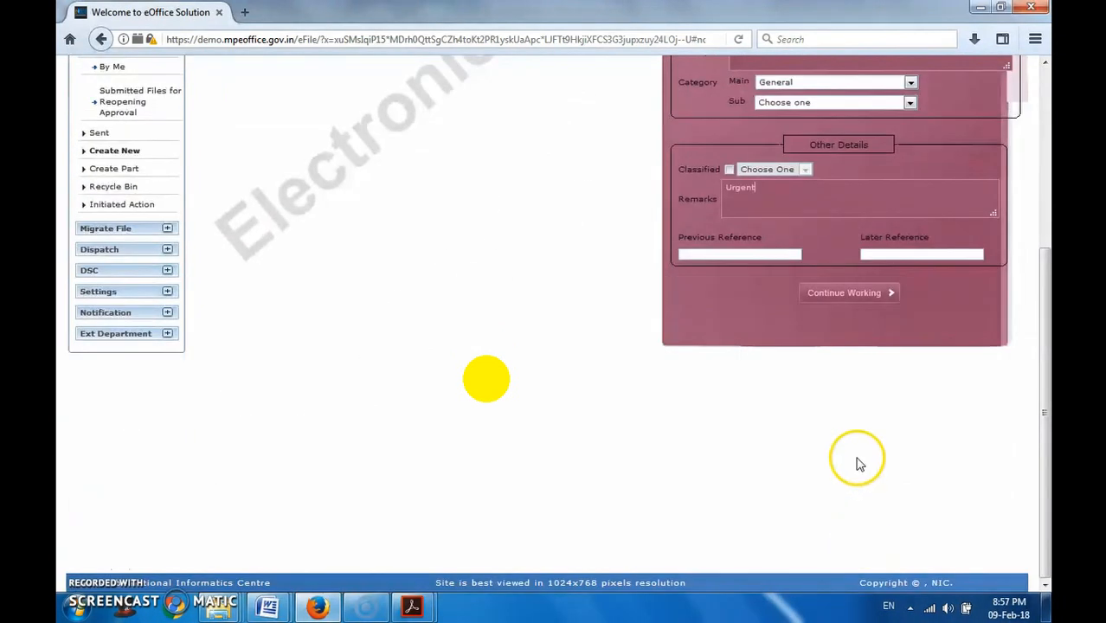
pyautogui.scroll(3, 857, 465)
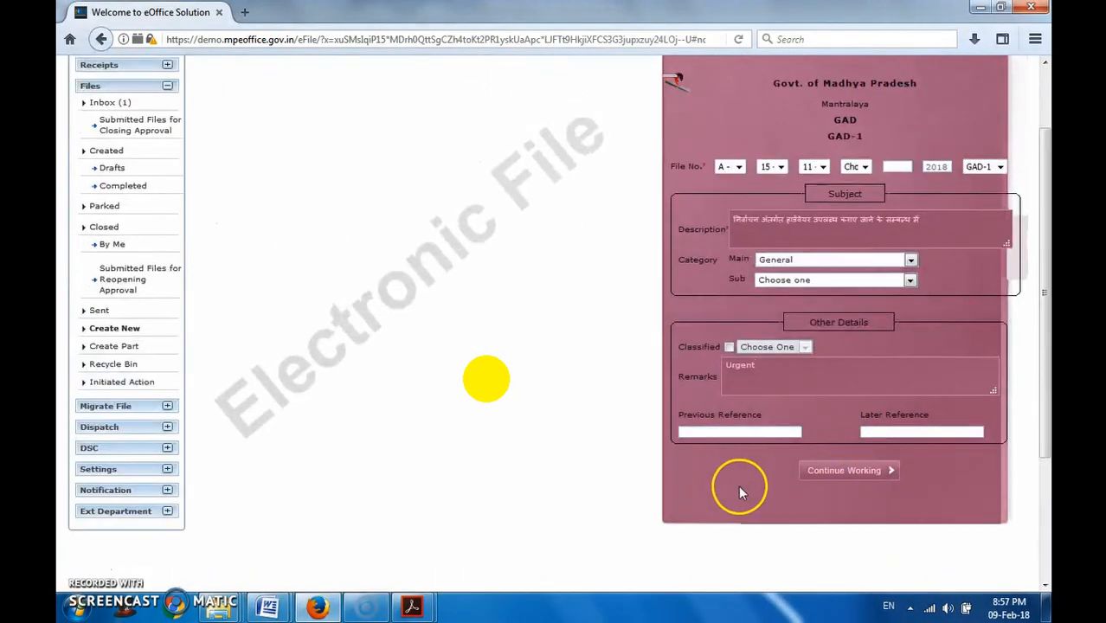
pyautogui.scroll(2, 739, 490)
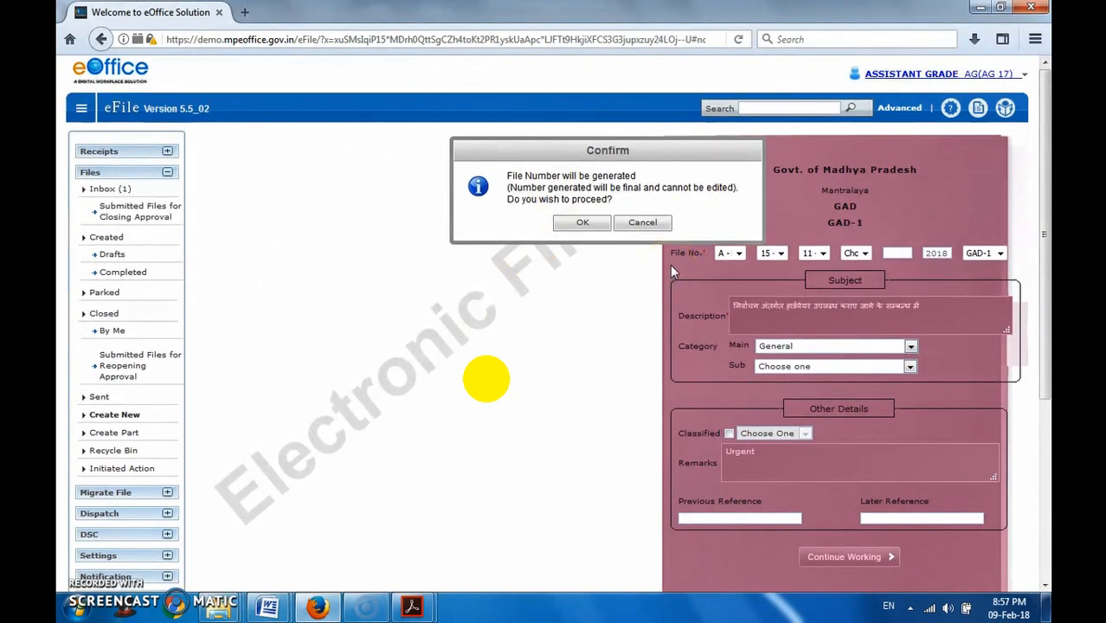
pyautogui.click(598, 229)
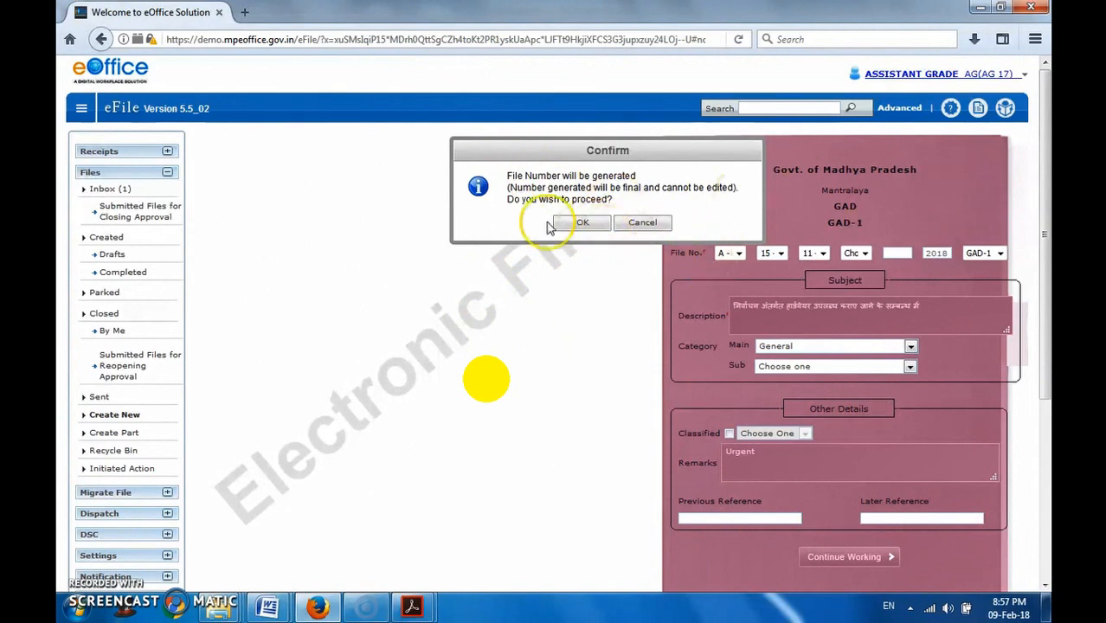
pyautogui.click(581, 225)
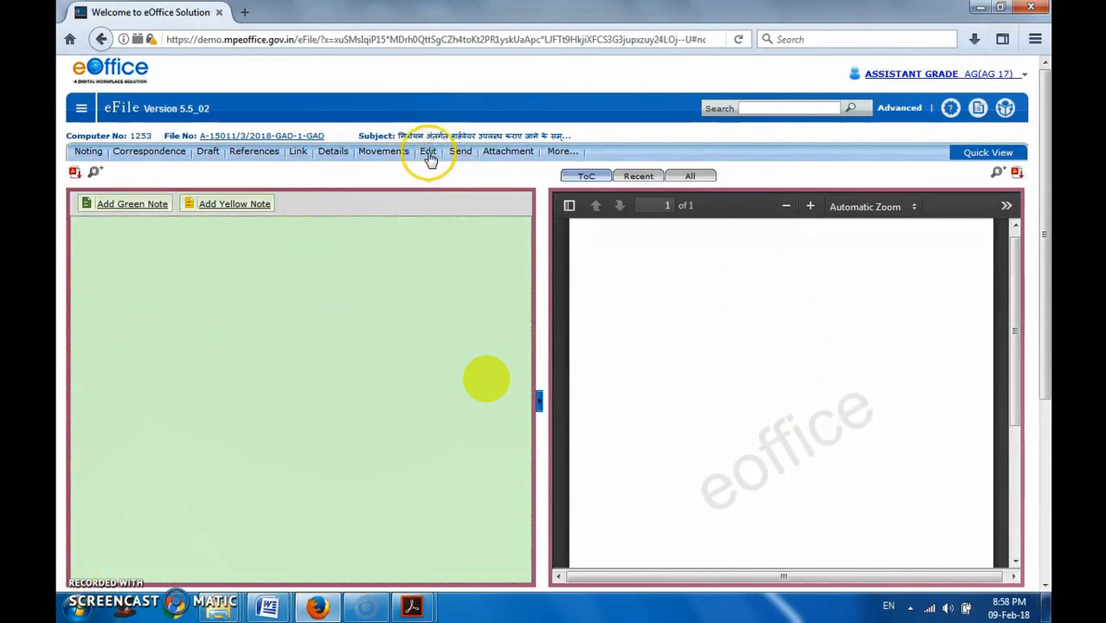
# - Examine the new file's number, its full subject text and the empty noting area
pyautogui.click(187, 136)
pyautogui.moveTo(186, 136); pyautogui.dragTo(254, 141)
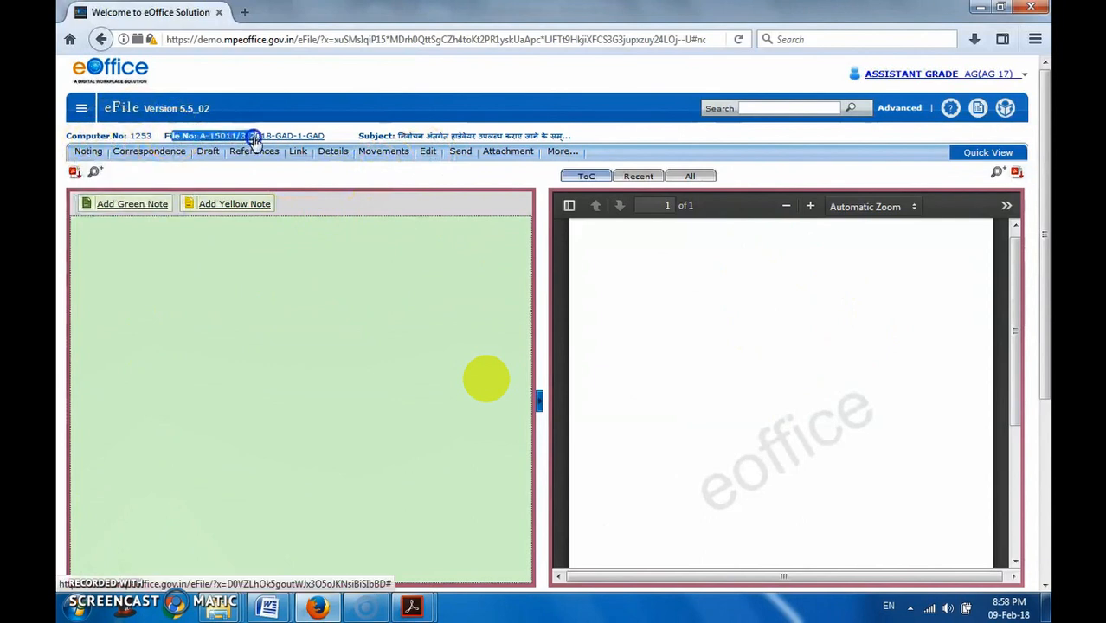
pyautogui.moveTo(419, 136); pyautogui.dragTo(486, 166)
pyautogui.click(420, 164)
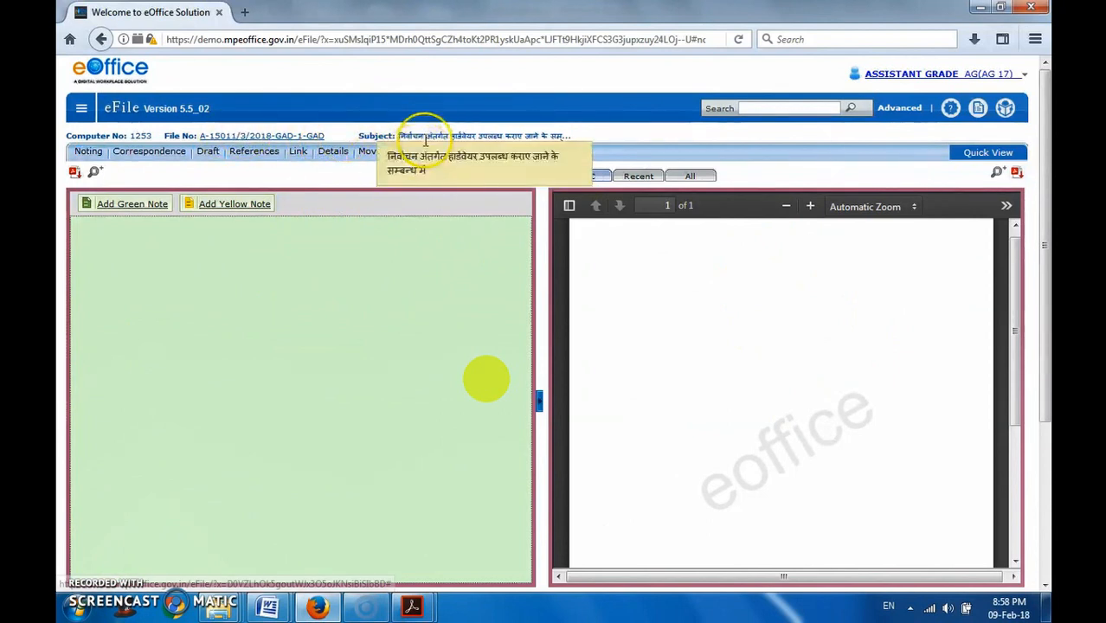
pyautogui.moveTo(432, 136); pyautogui.dragTo(587, 138)
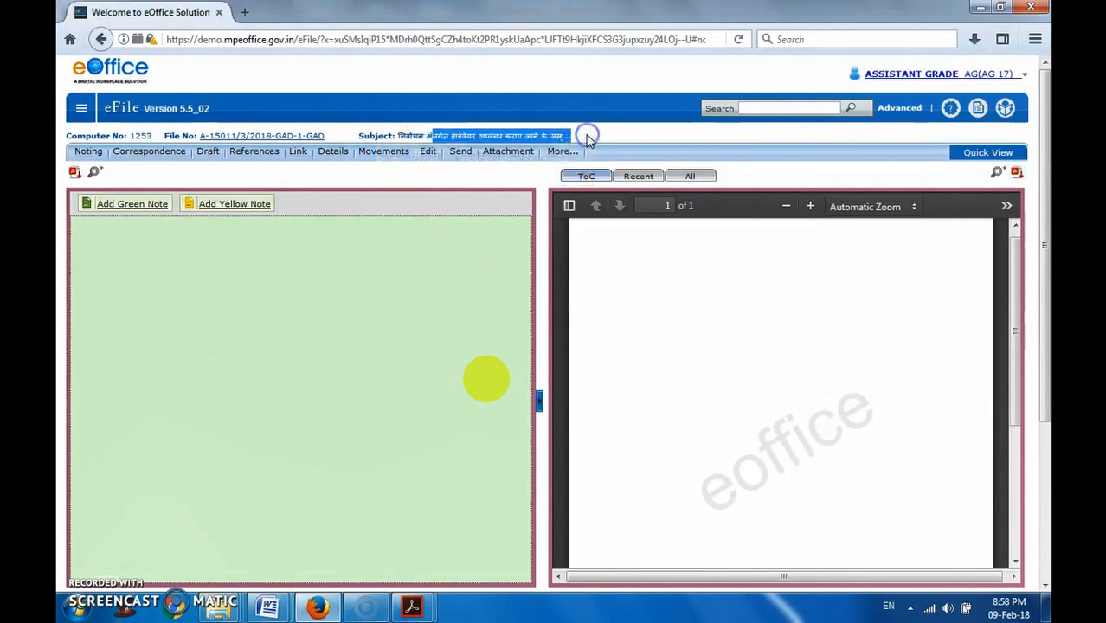
pyautogui.click(588, 139)
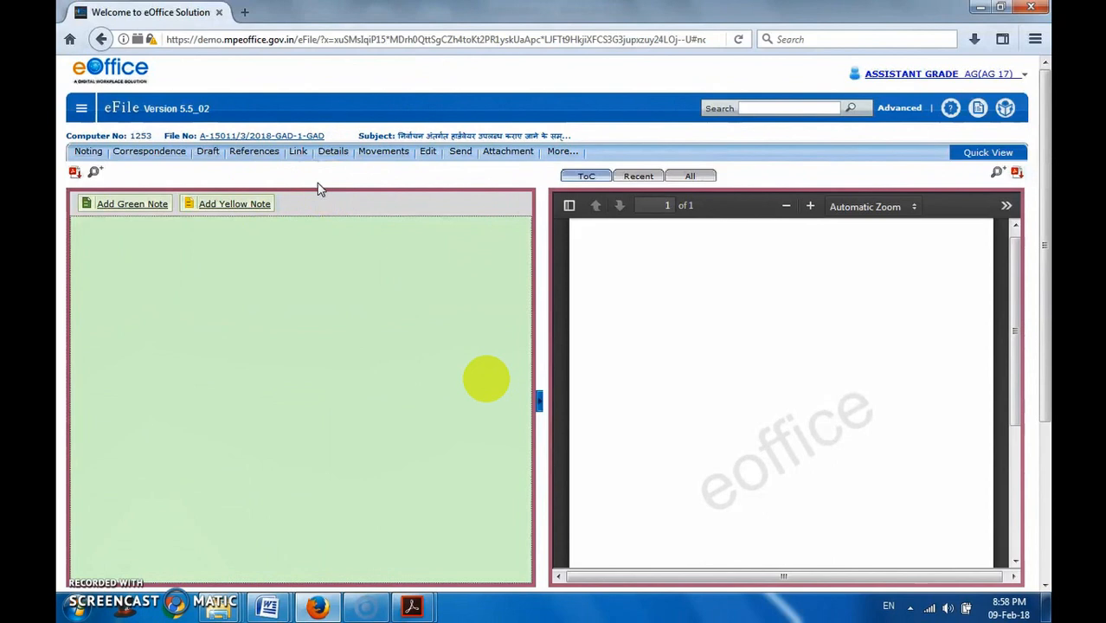
pyautogui.click(307, 270)
pyautogui.scroll(-2, 313, 245)
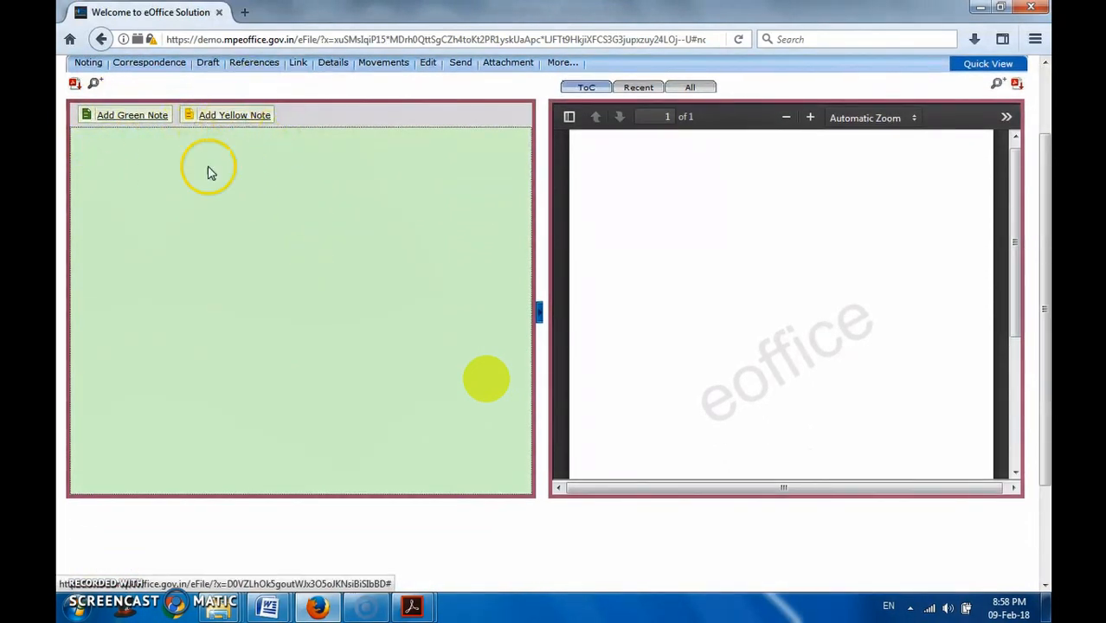
pyautogui.scroll(2, 177, 173)
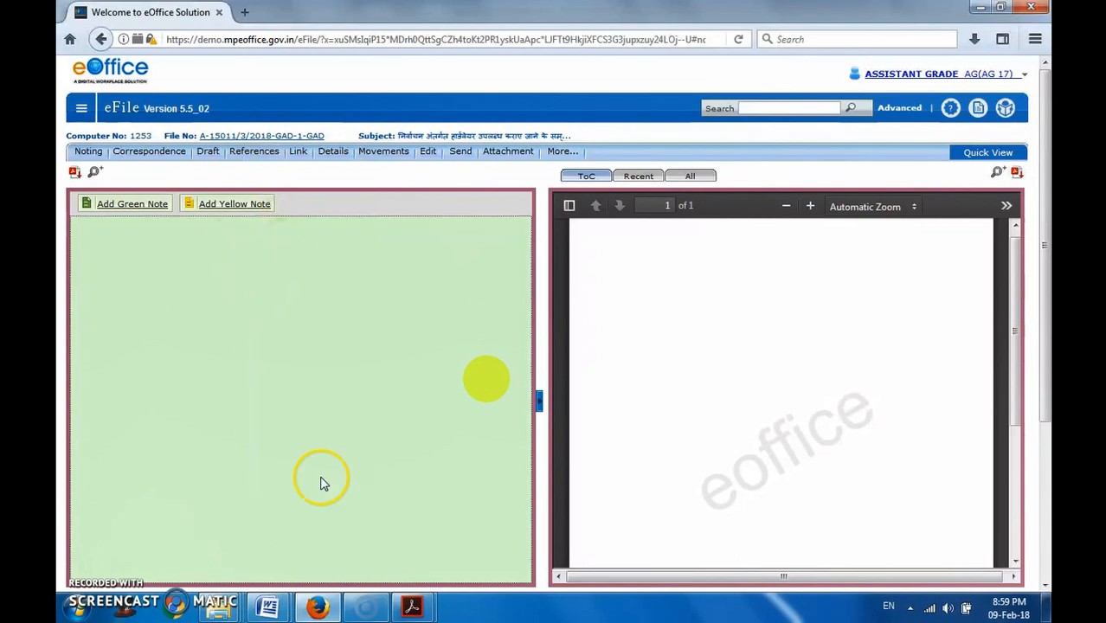
# - Show the file's list of correspondences and issues and look over its columns and the option for attaching receipts
pyautogui.click(588, 180)
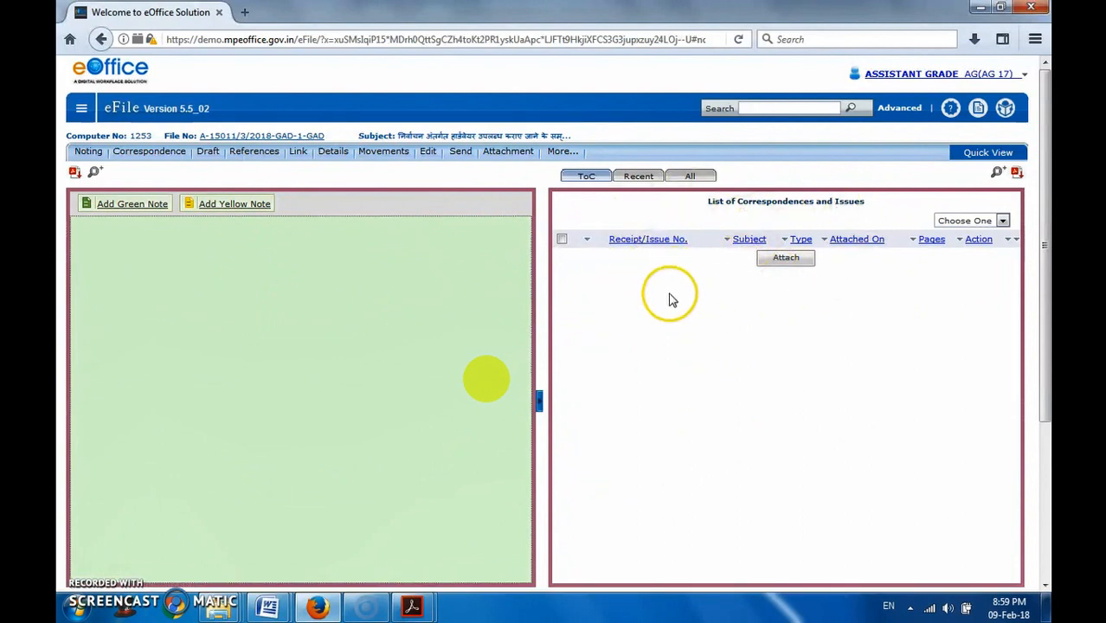
pyautogui.scroll(-2, 656, 443)
pyautogui.scroll(2, 656, 443)
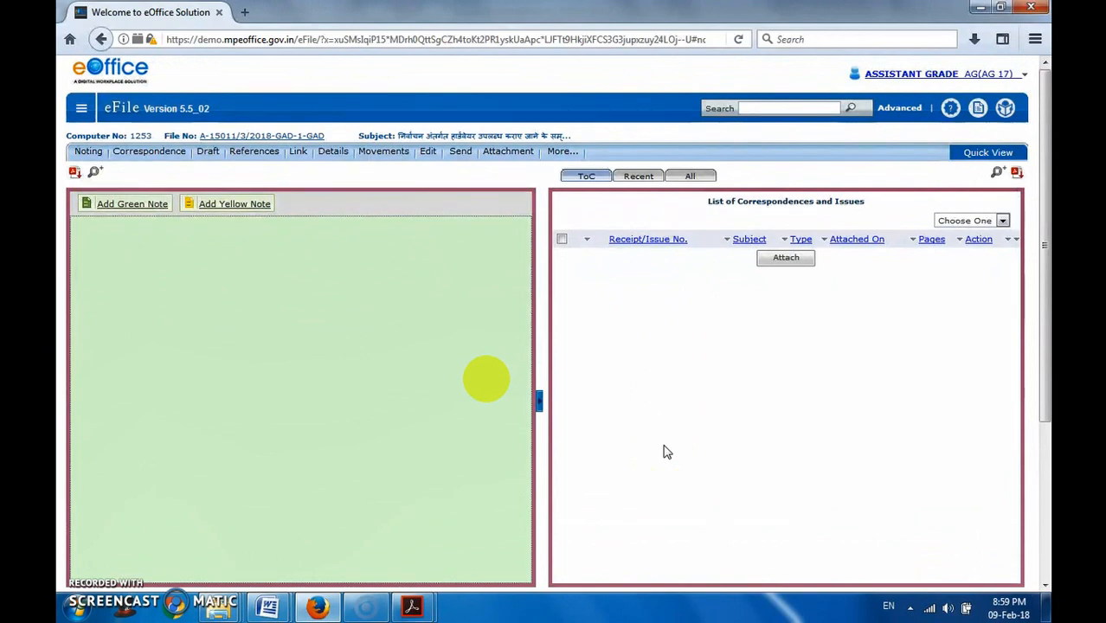
pyautogui.moveTo(502, 381)
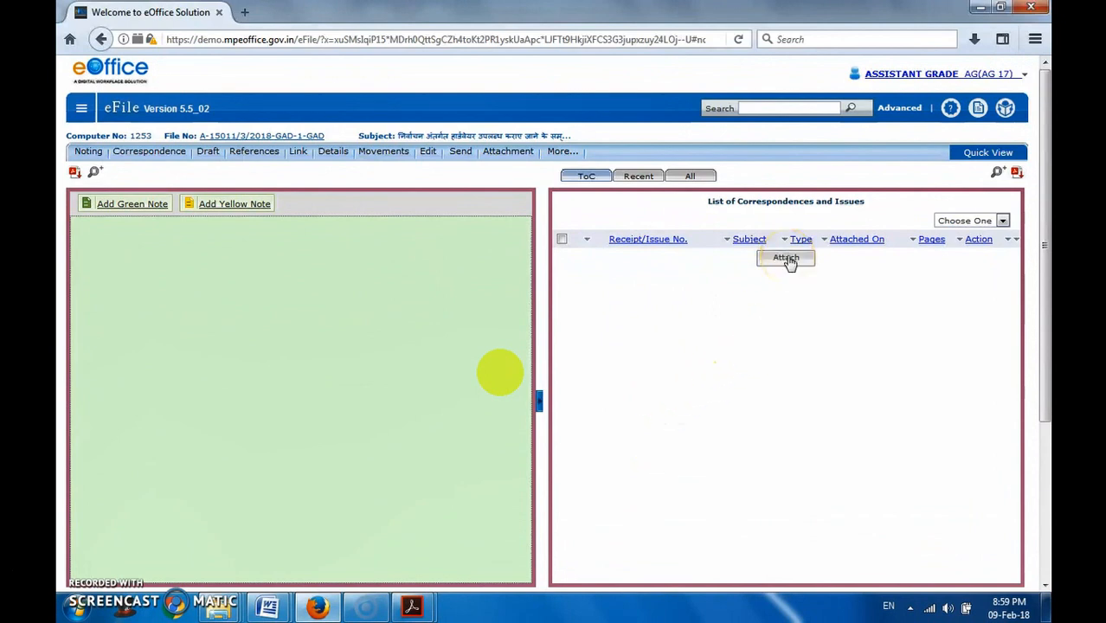
pyautogui.scroll(-4, 642, 378)
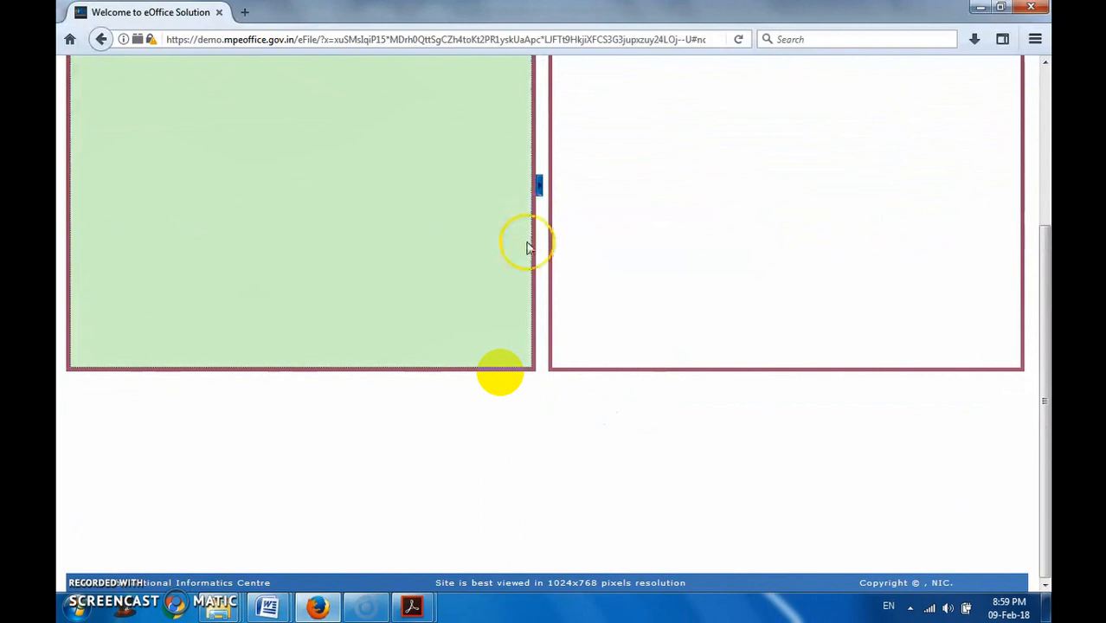
pyautogui.scroll(4, 528, 246)
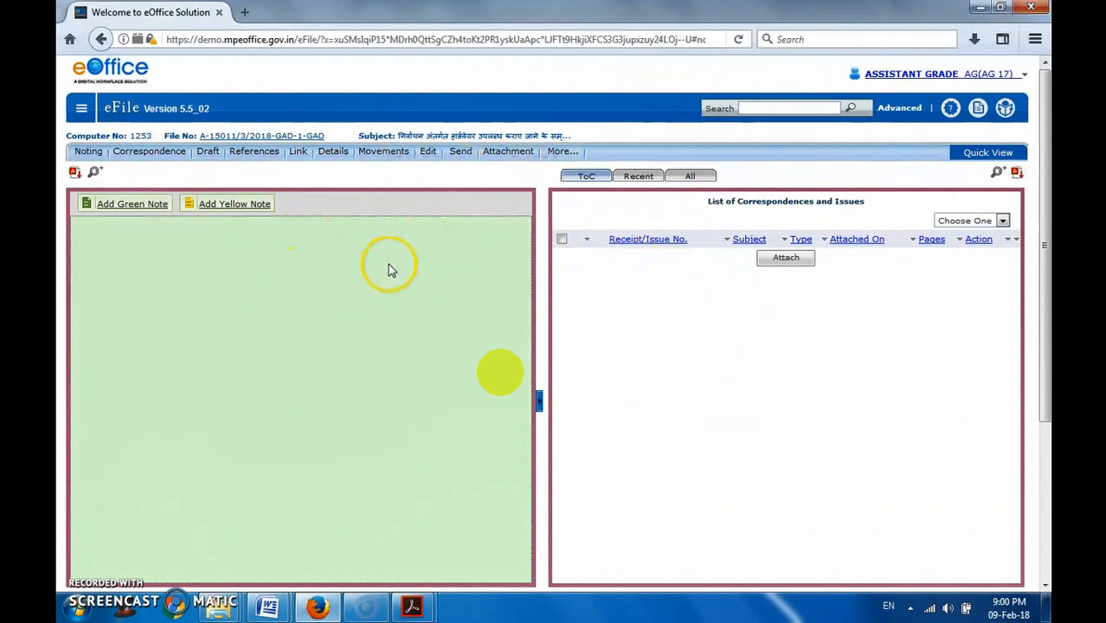
# - Start a yellow note on the file and enter the Hindi salutation "महोदय" in it
pyautogui.click(237, 208)
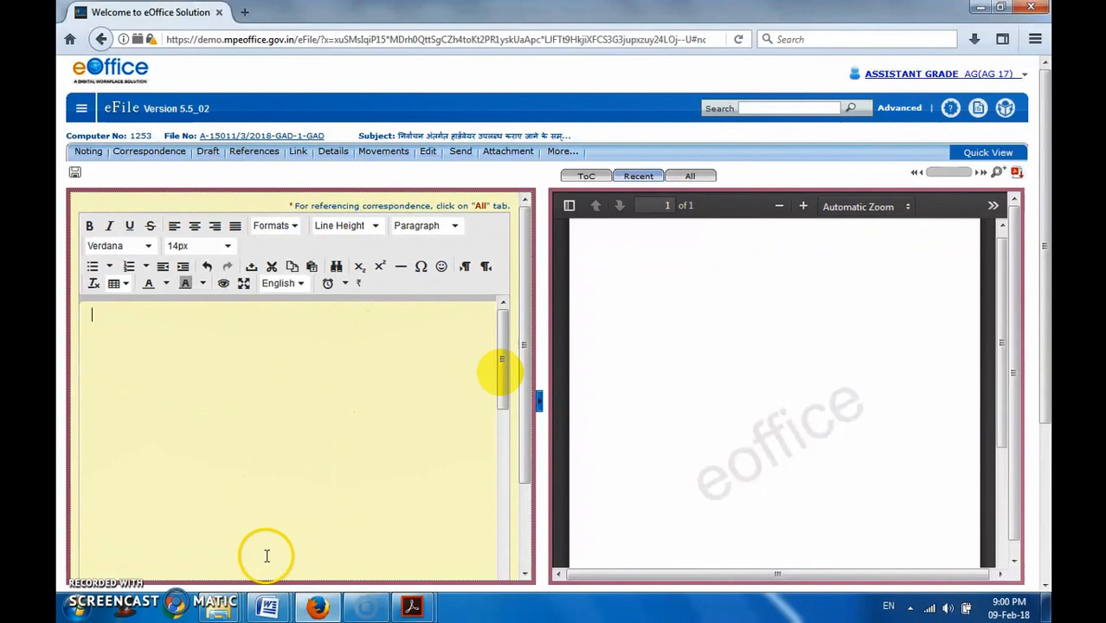
pyautogui.scroll(-2, 258, 552)
pyautogui.scroll(2, 218, 446)
pyautogui.click(329, 444)
pyautogui.write('mahoday')
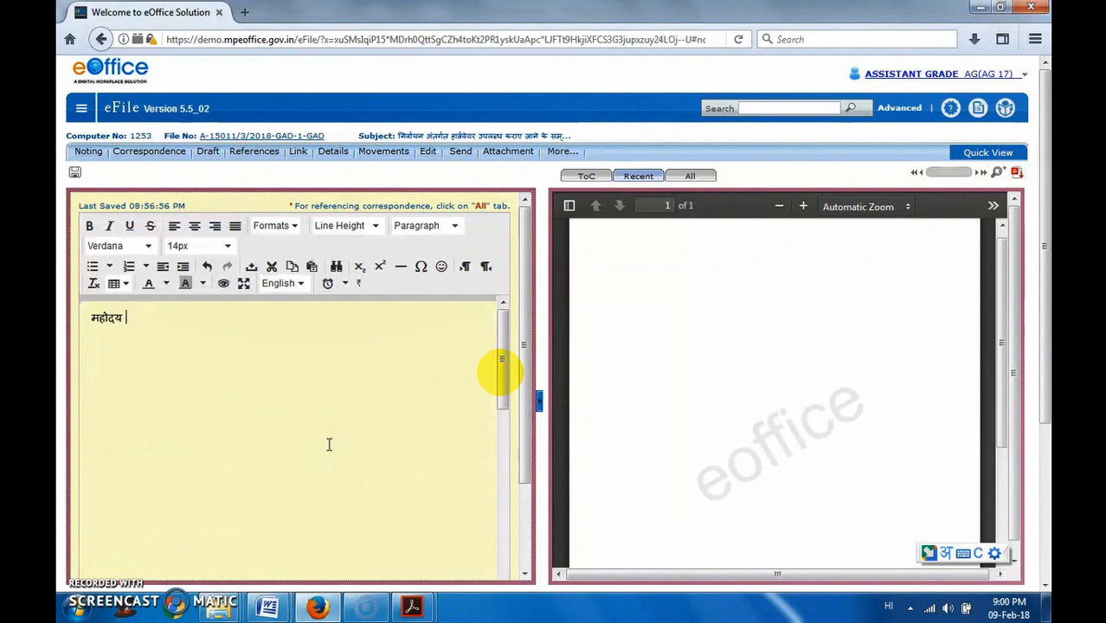
# - Switch to Notesheet.docx in Word and copy the whole Hindi note, including its subject line and the office and computer table
pyautogui.click(271, 599)
pyautogui.click(321, 541)
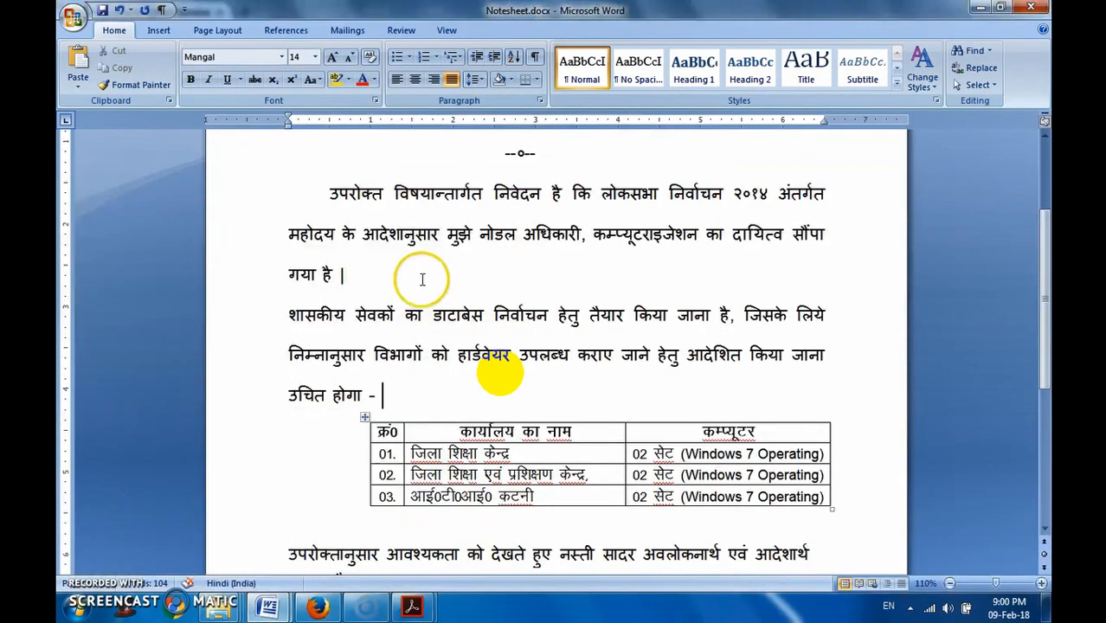
pyautogui.scroll(2, 500, 371)
pyautogui.scroll(2, 440, 314)
pyautogui.moveTo(442, 217); pyautogui.dragTo(666, 398)
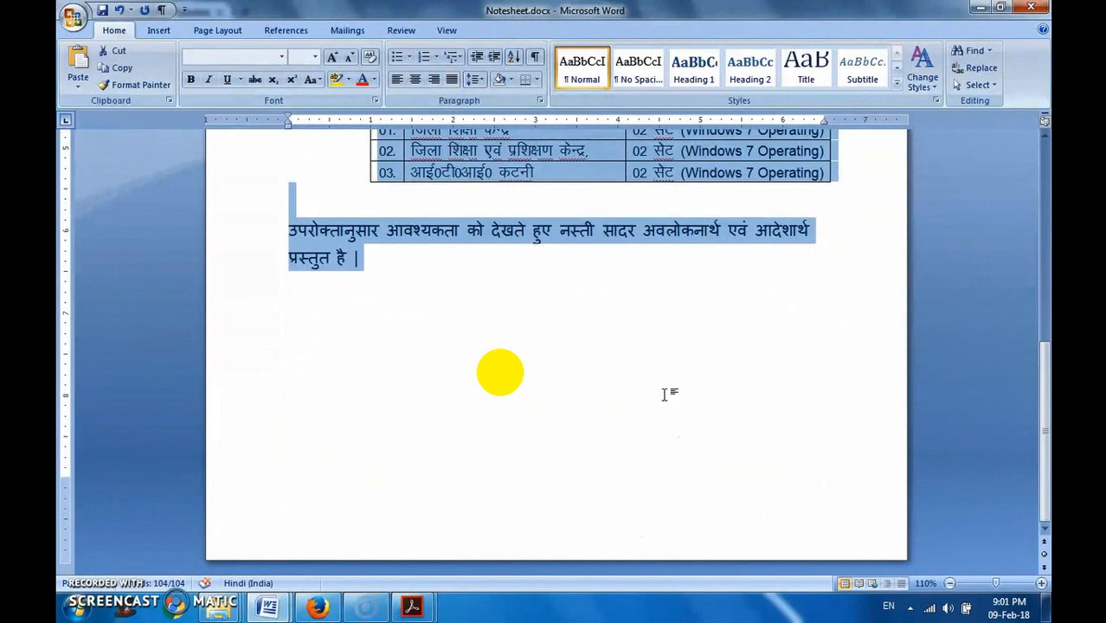
# - Return to the yellow note in eFile in Firefox and replace its entire content with the copied notesheet text
pyautogui.hotkey('alt', 'Tab')
pyautogui.hotkey('ctrl', 'a')
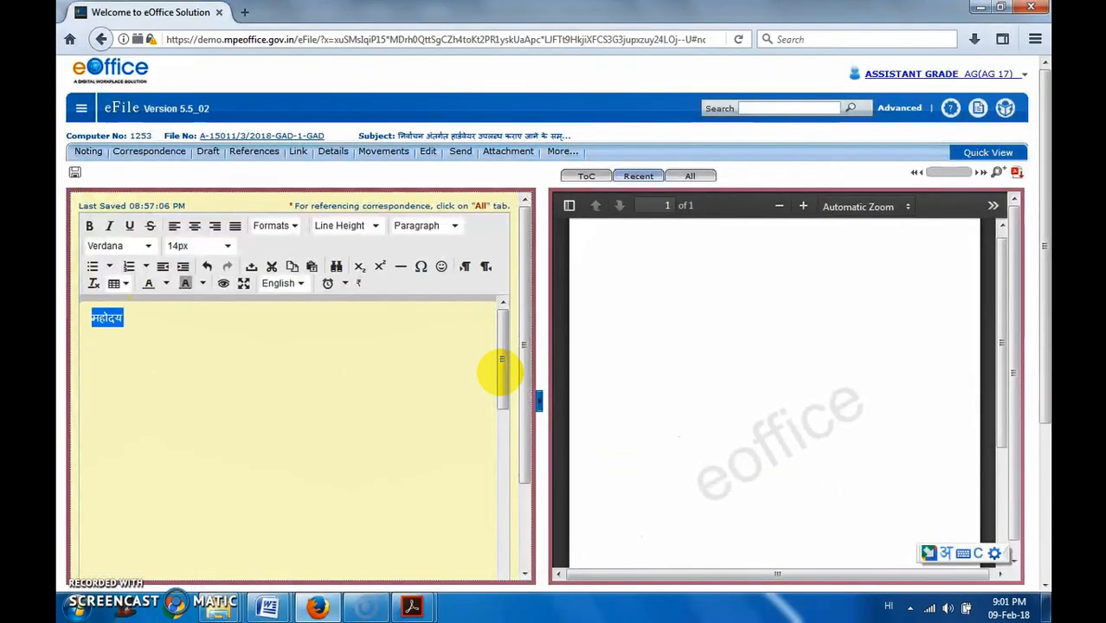
pyautogui.hotkey('ctrl', 'v')
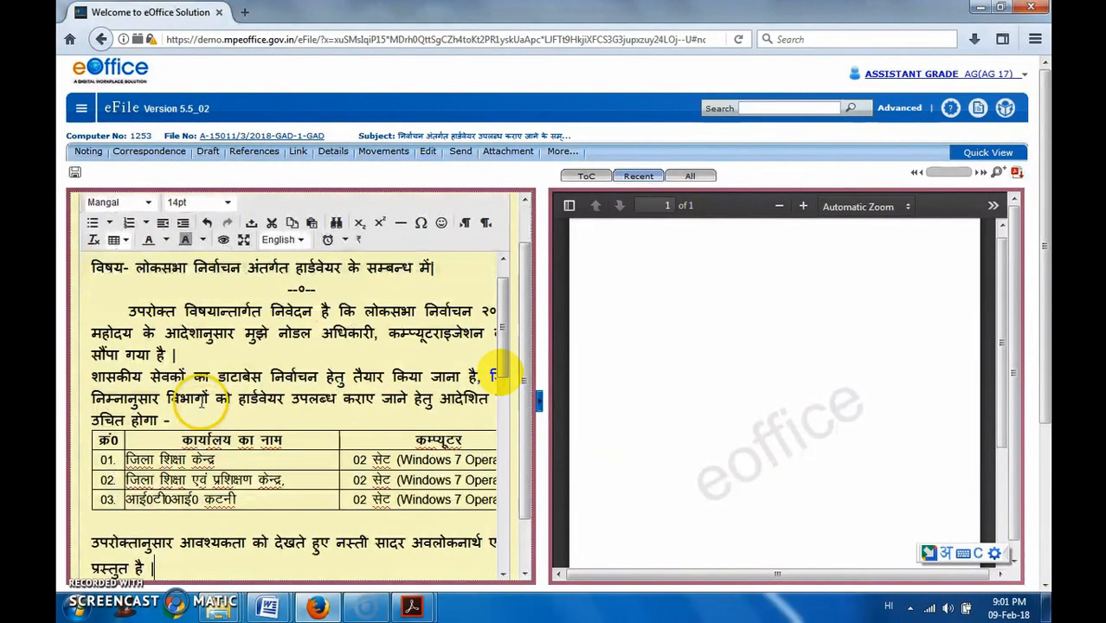
# - Widen the yellow note to read the pasted notesheet, restore the split view and look at the available text format styles
pyautogui.click(539, 402)
pyautogui.scroll(2, 623, 452)
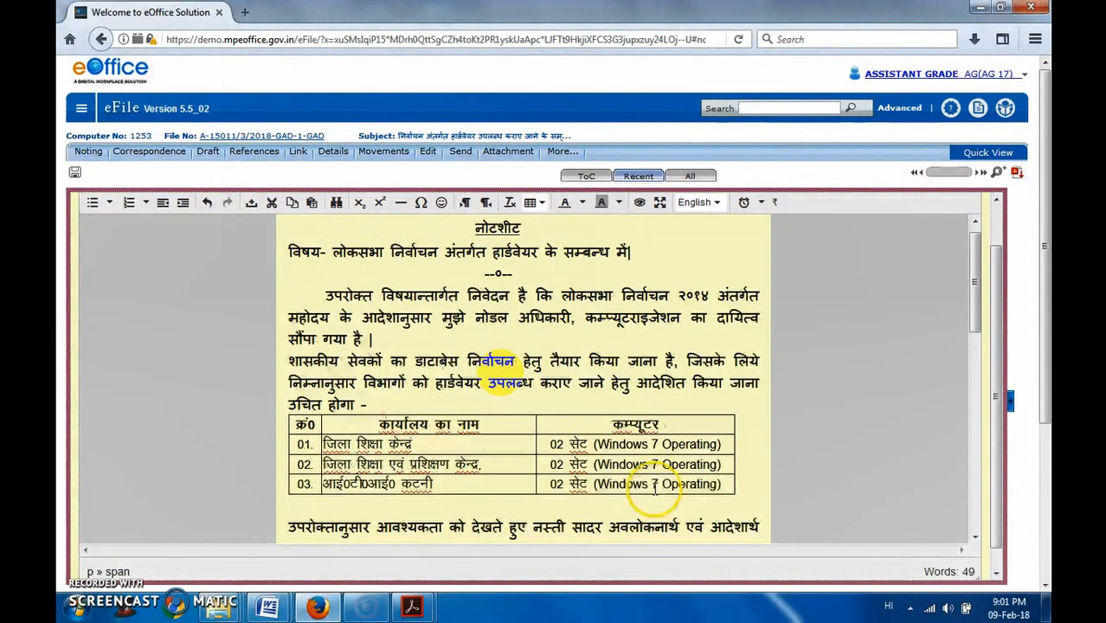
pyautogui.scroll(1, 658, 485)
pyautogui.scroll(-4, 748, 476)
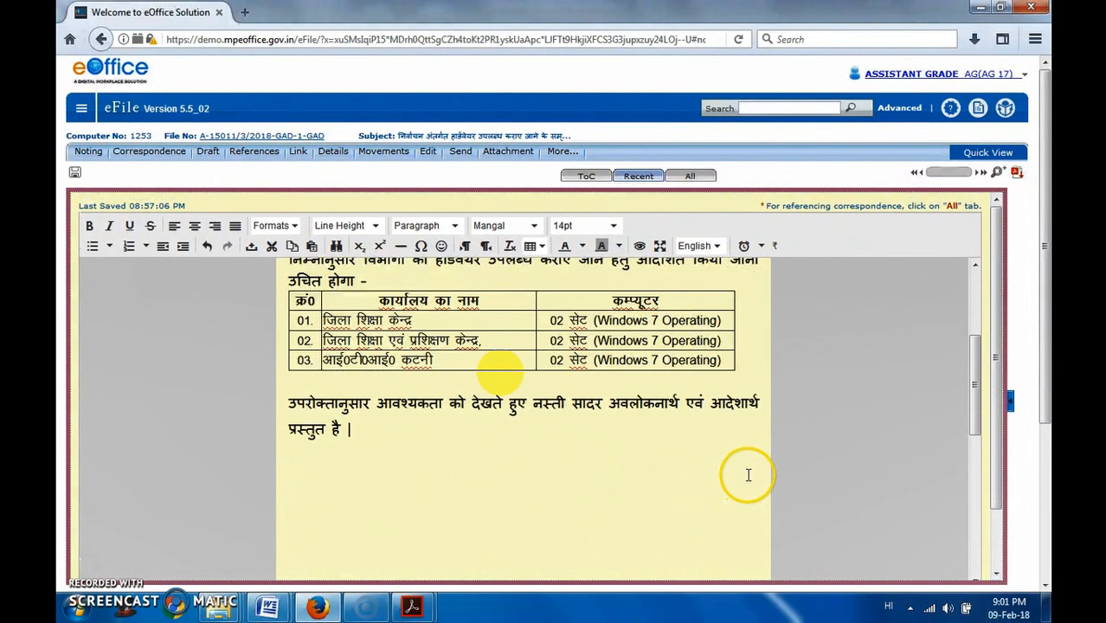
pyautogui.scroll(4, 748, 473)
pyautogui.click(1012, 402)
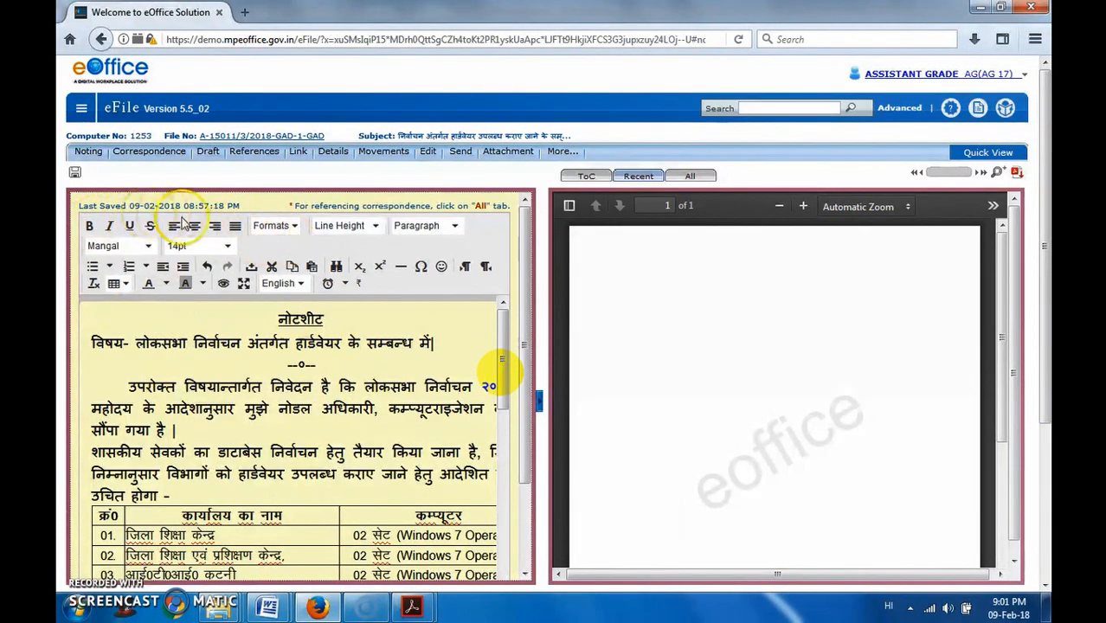
pyautogui.click(287, 226)
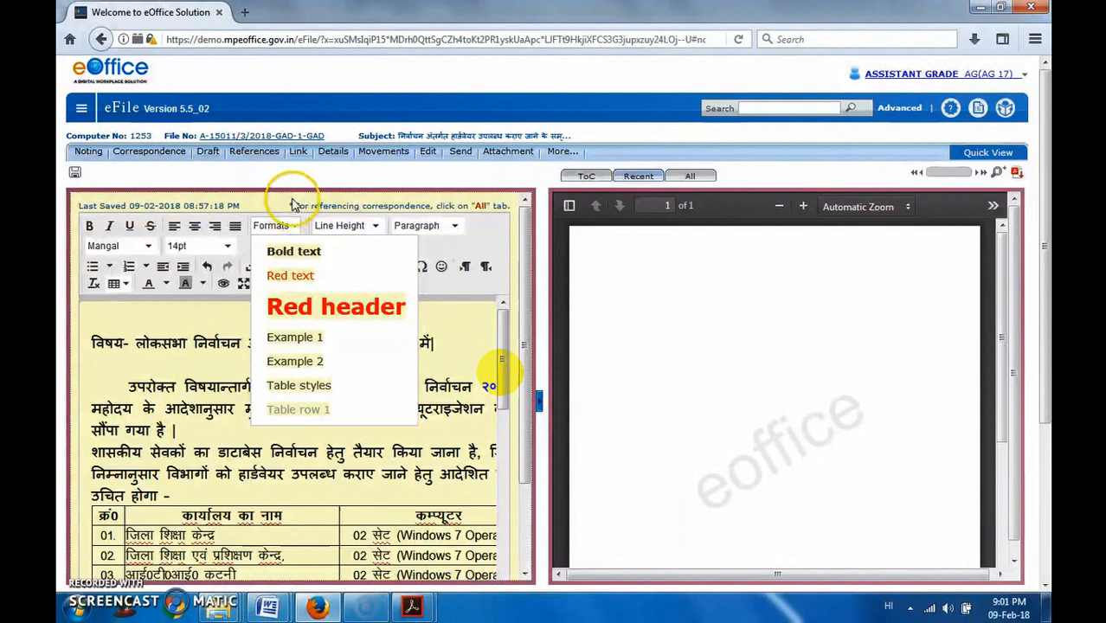
pyautogui.click(293, 203)
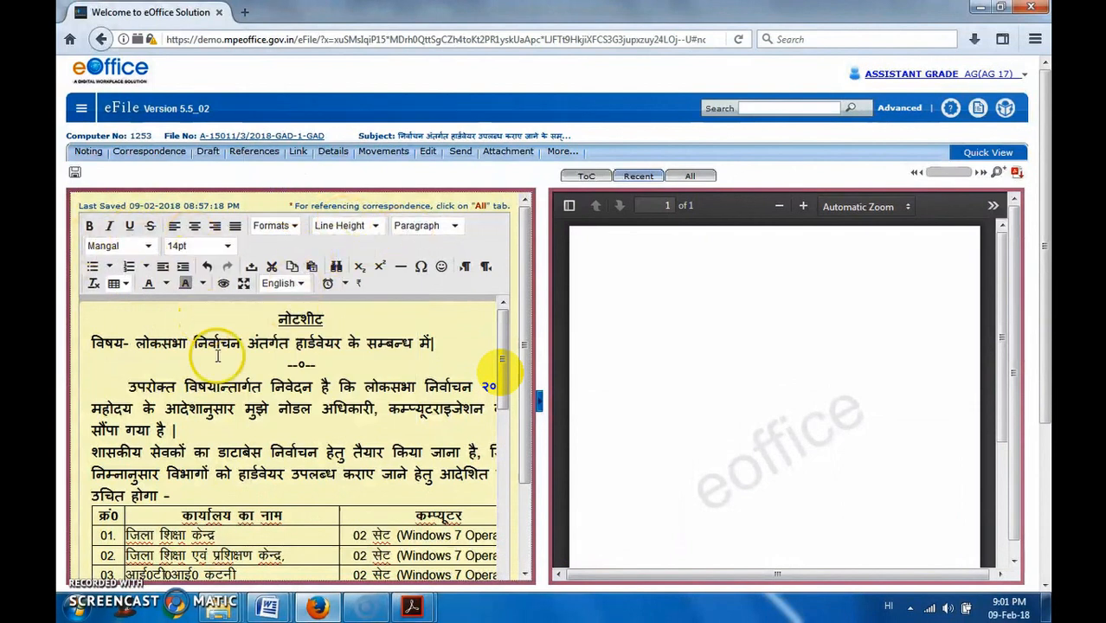
# - Set the font size of the entire note, including the office and computer table, to 12px
pyautogui.hotkey('ctrl', 'a')
pyautogui.scroll(-10, 500, 372)
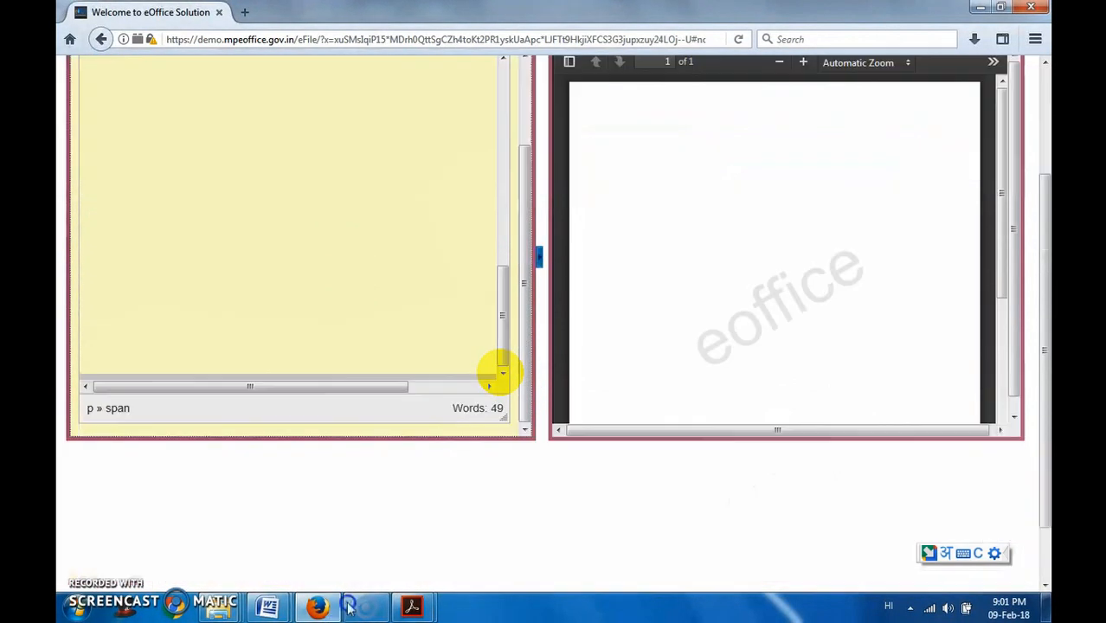
pyautogui.scroll(5, 342, 504)
pyautogui.scroll(5, 337, 491)
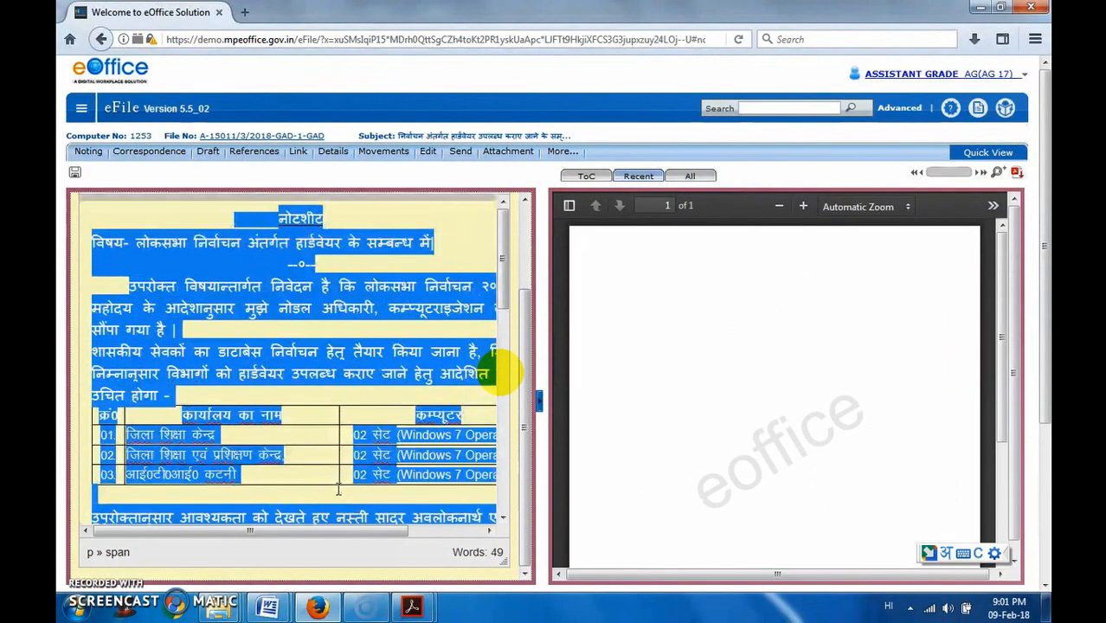
pyautogui.scroll(2, 290, 290)
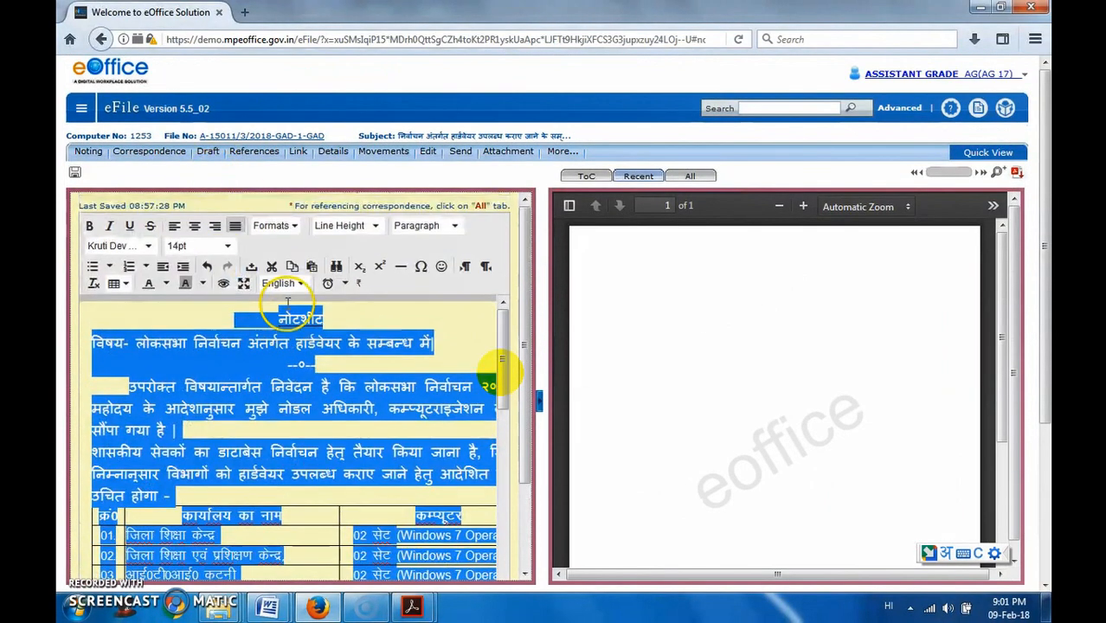
pyautogui.click(182, 247)
pyautogui.click(186, 270)
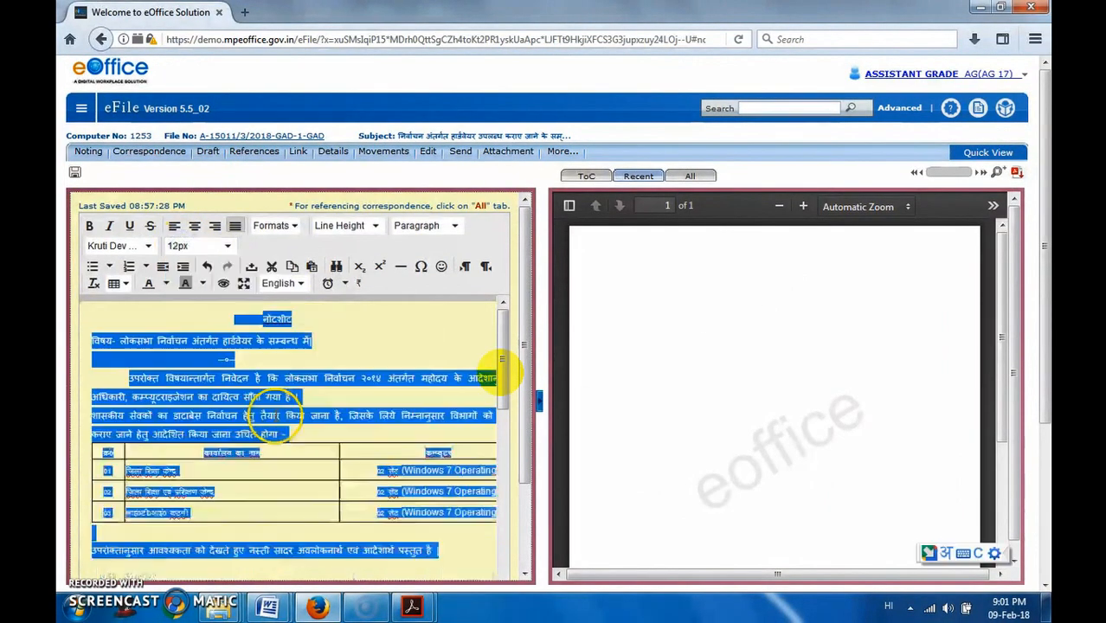
pyautogui.click(331, 491)
pyautogui.scroll(-4, 295, 424)
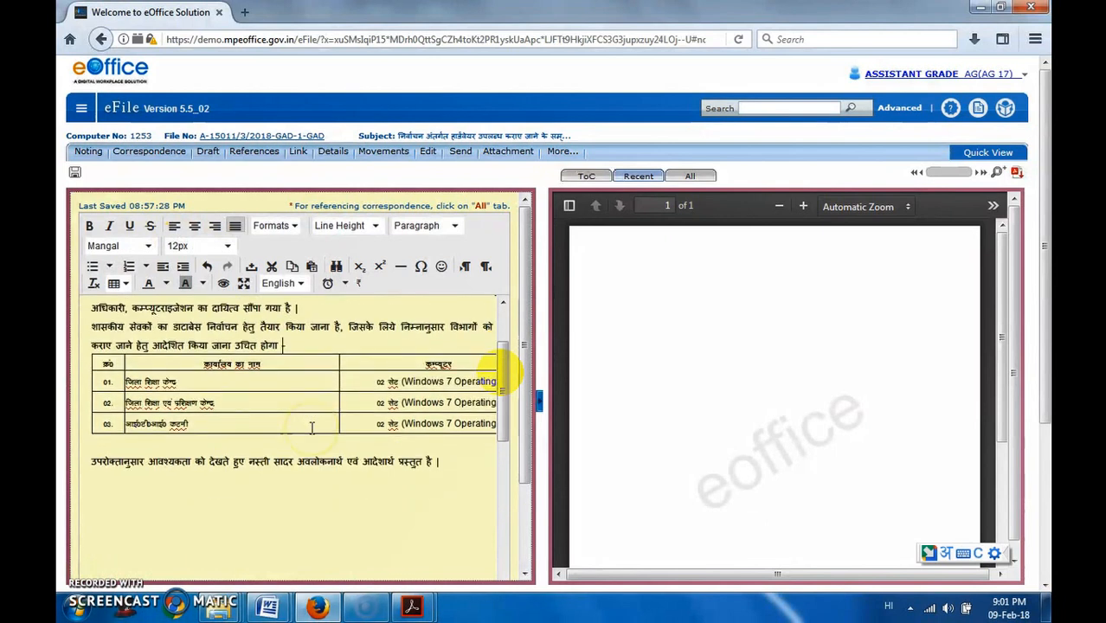
pyautogui.scroll(4, 282, 458)
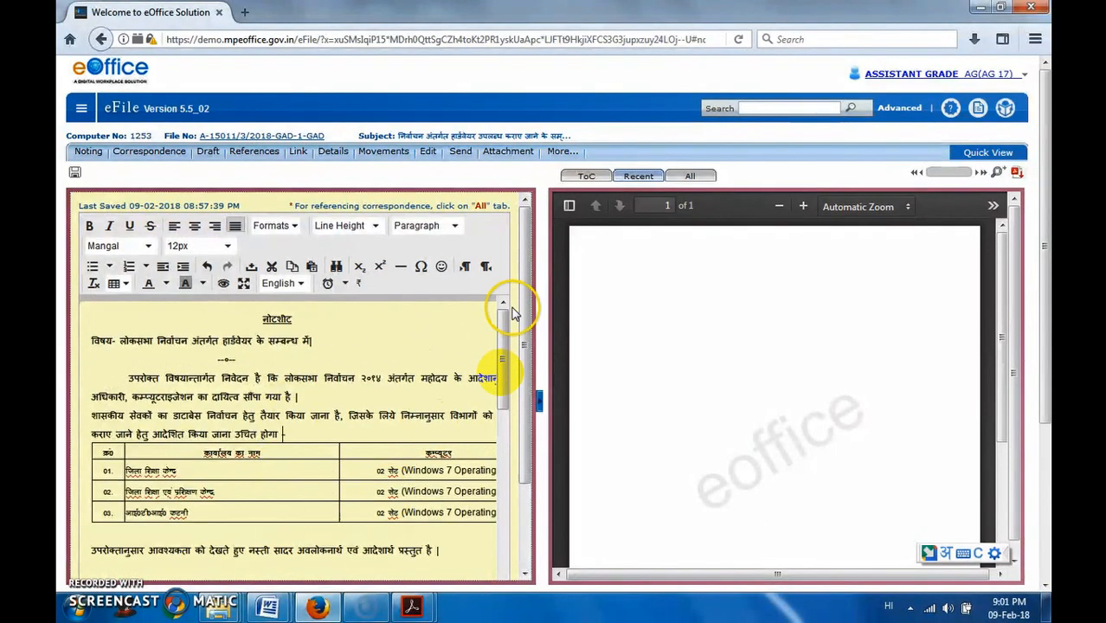
# - Save the resized yellow note and confirm its conversion to a green note
pyautogui.moveTo(525, 365); pyautogui.dragTo(527, 477)
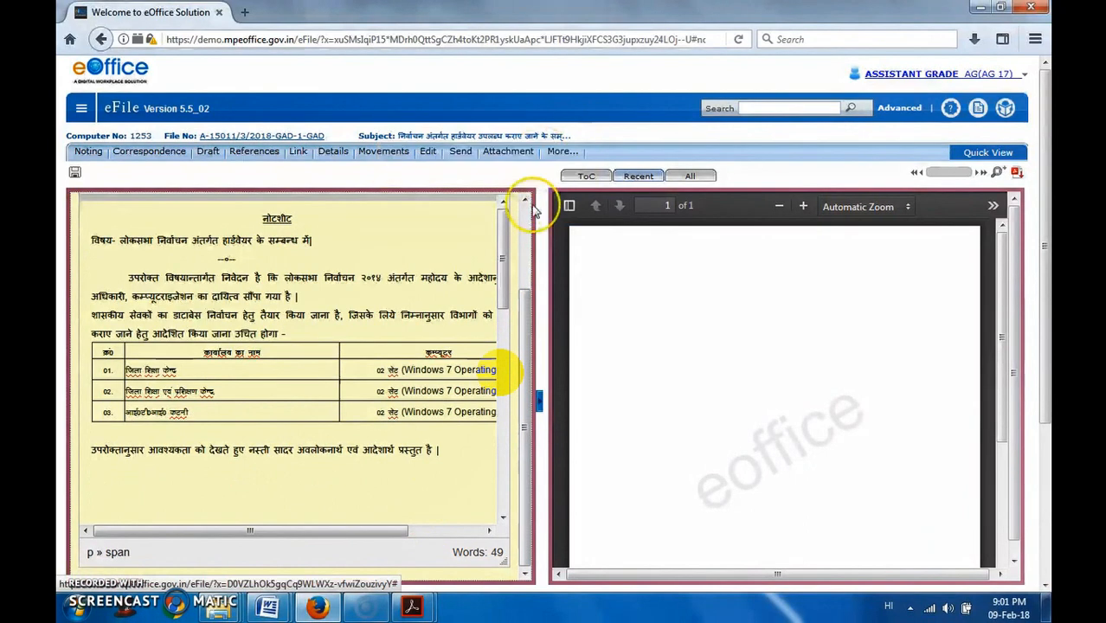
pyautogui.moveTo(501, 246); pyautogui.dragTo(506, 495)
pyautogui.scroll(-3, 521, 505)
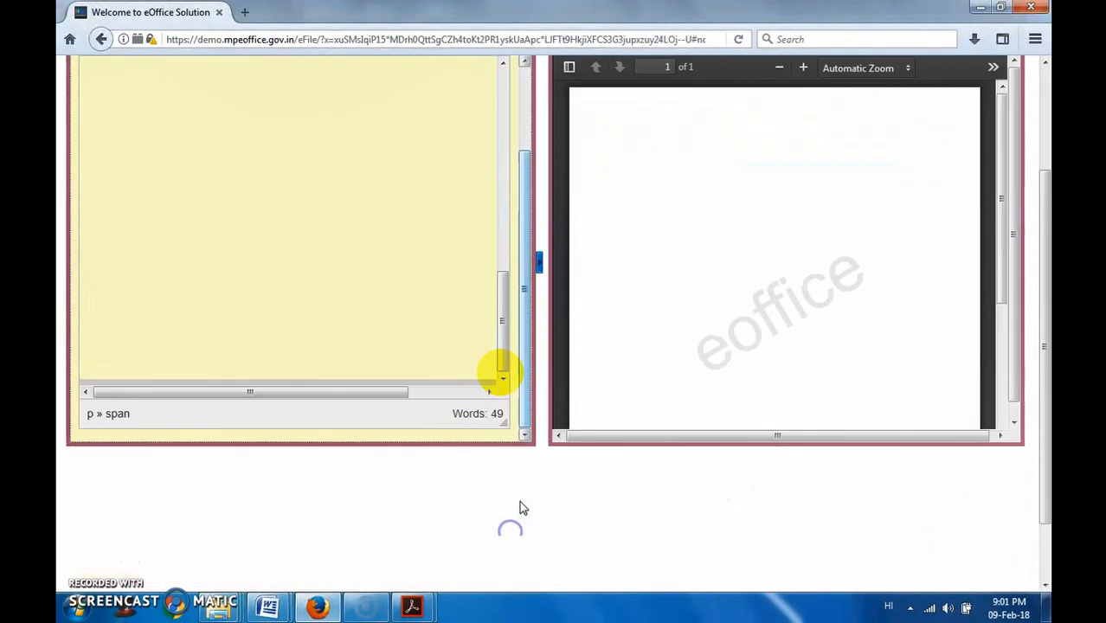
pyautogui.scroll(3, 527, 471)
pyautogui.scroll(10, 469, 440)
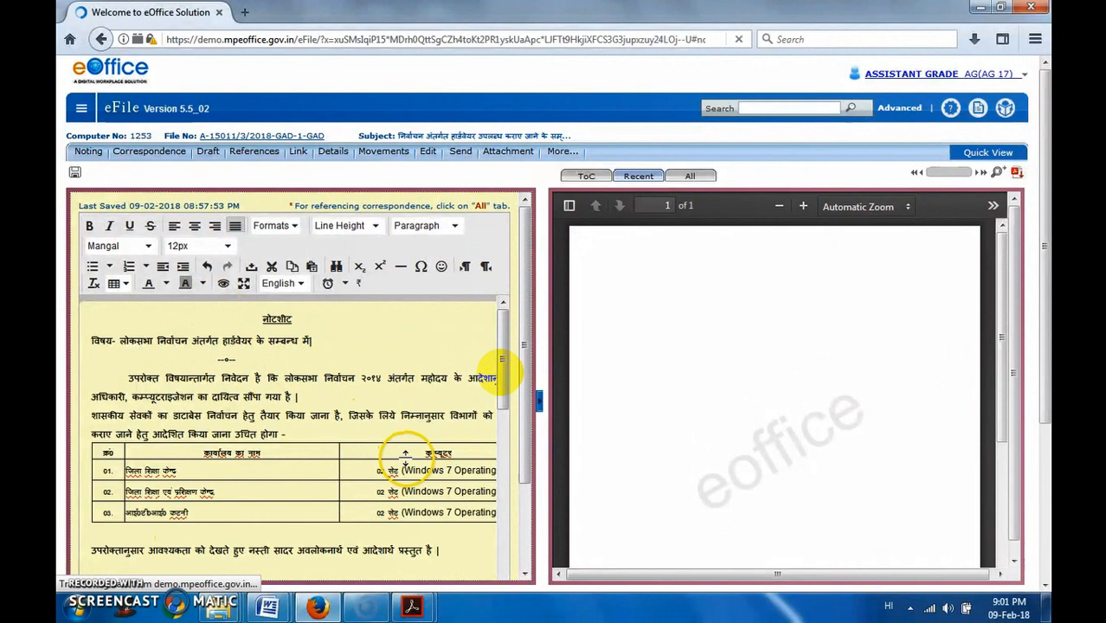
pyautogui.scroll(-10, 462, 447)
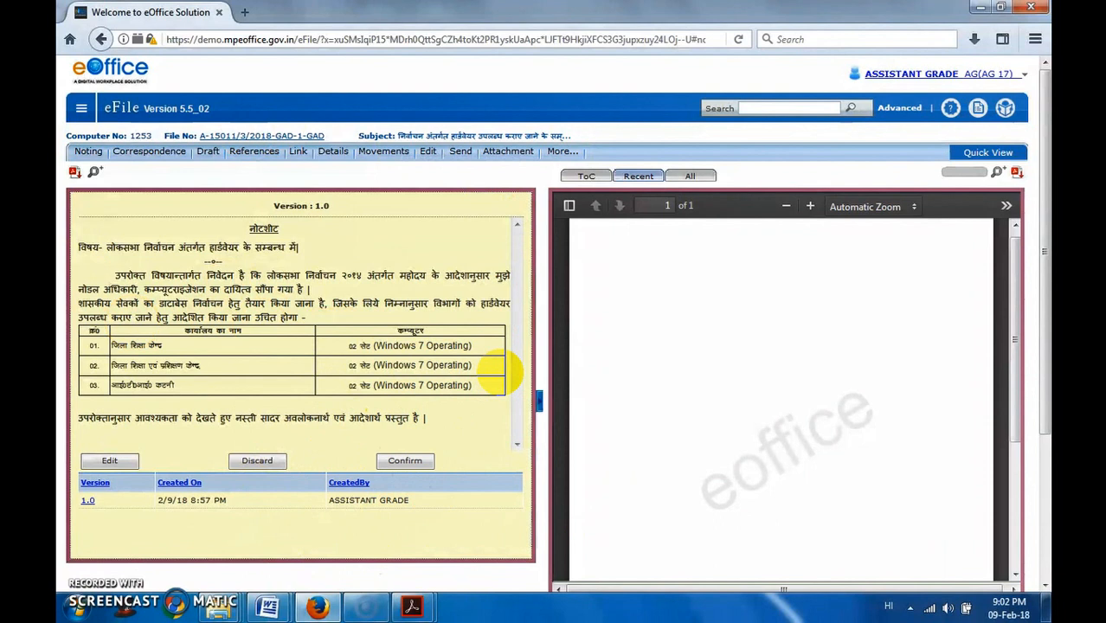
pyautogui.click(403, 461)
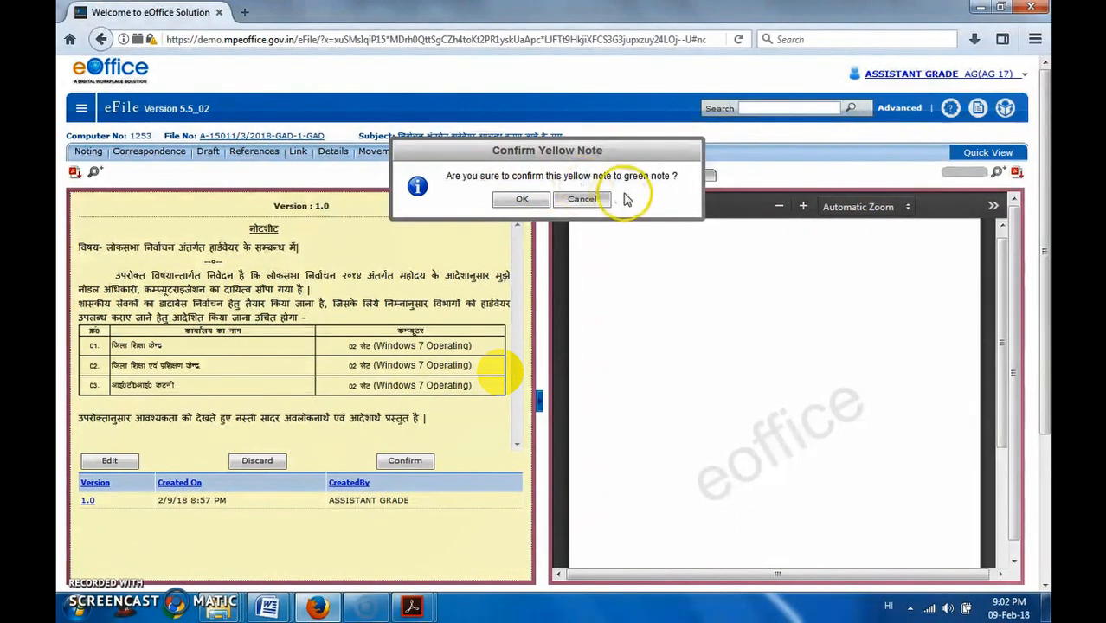
pyautogui.click(522, 200)
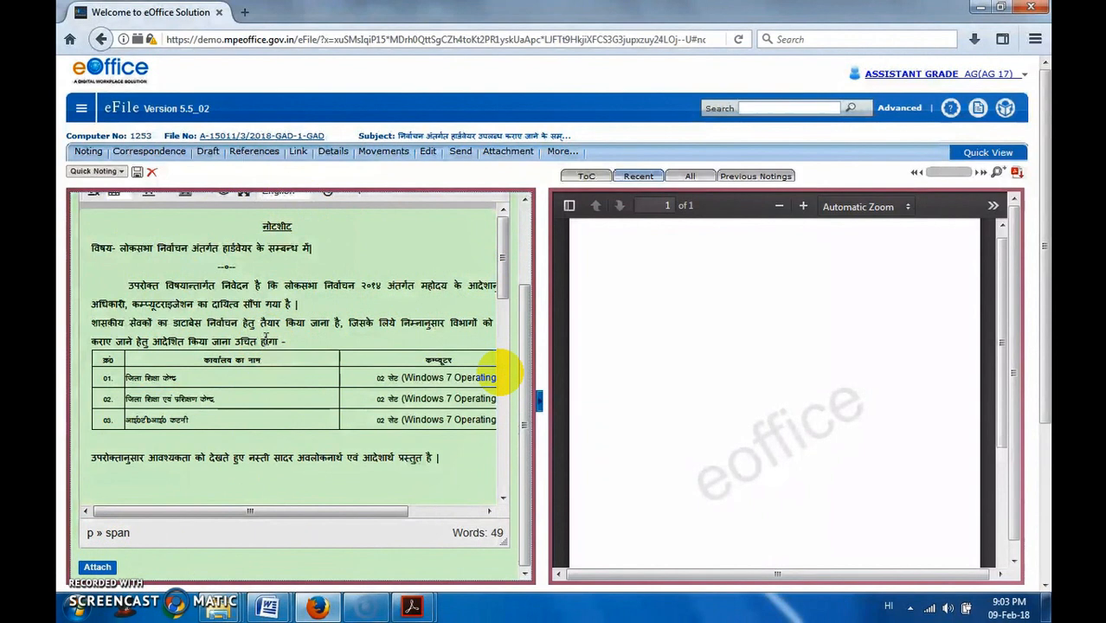
# - Attach loksabha election order 2014.pdf from the demo folder on the desktop to the green note
pyautogui.click(586, 179)
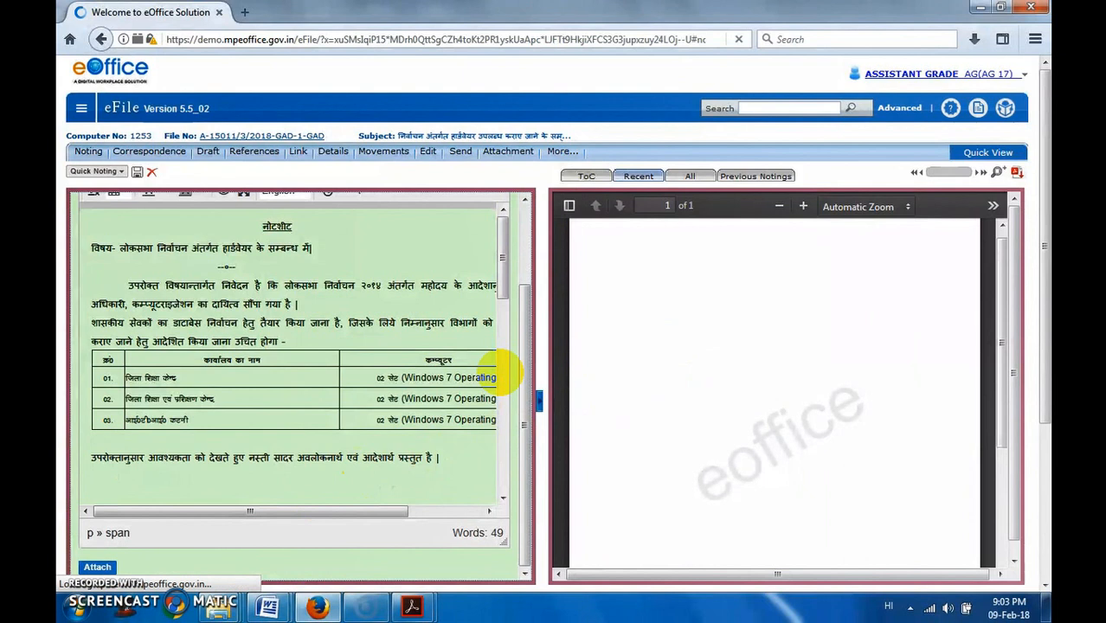
pyautogui.click(91, 568)
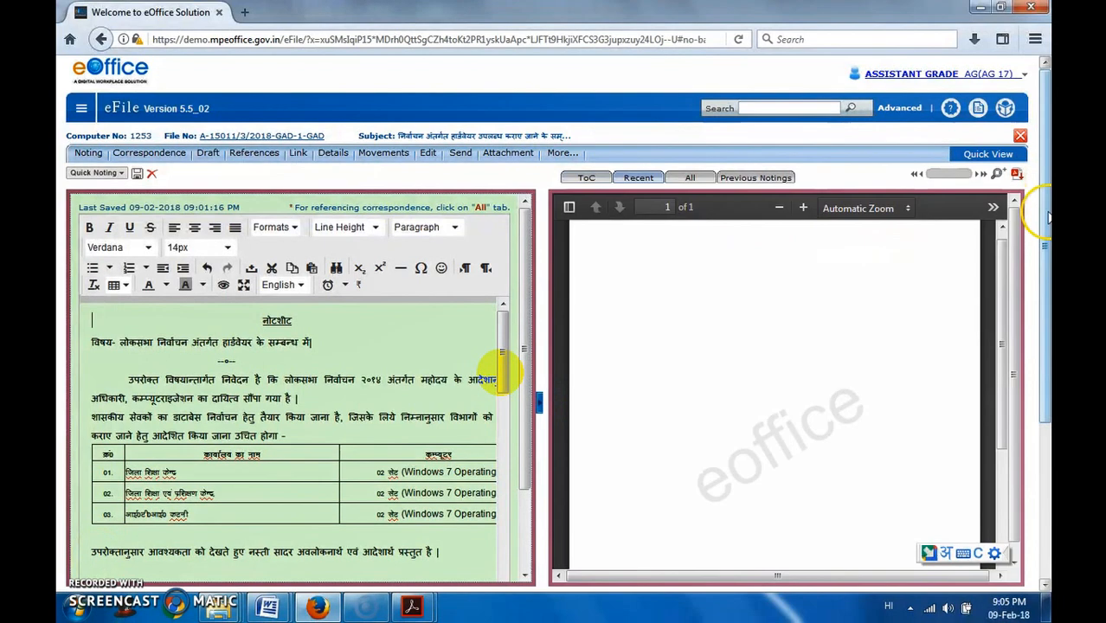
pyautogui.moveTo(1046, 215); pyautogui.dragTo(1047, 281)
pyautogui.scroll(-3, 509, 372)
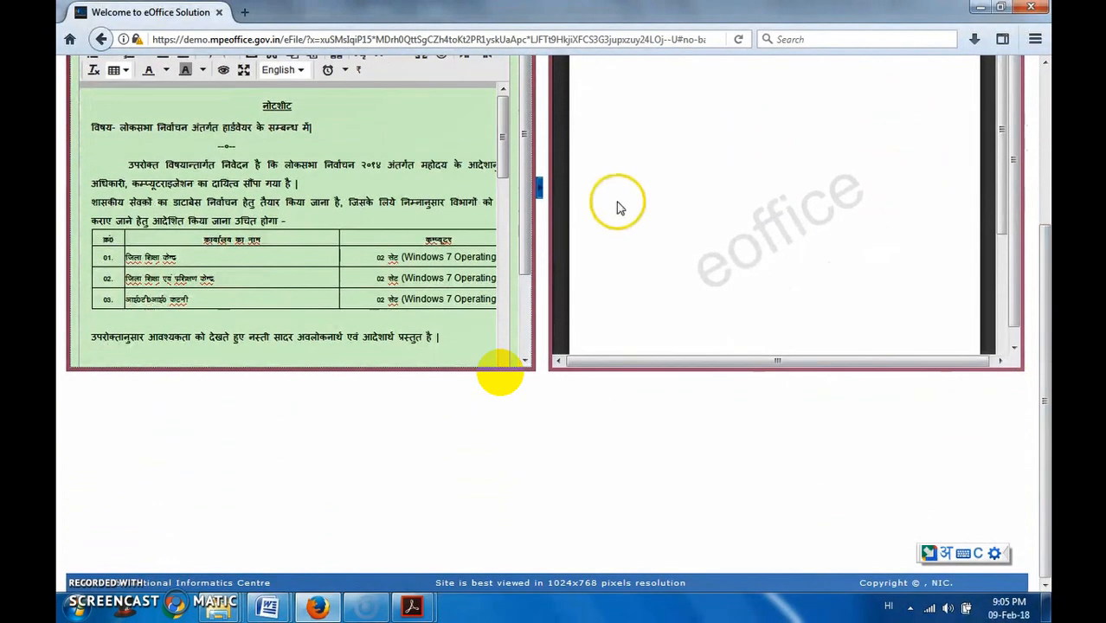
pyautogui.scroll(-2, 526, 182)
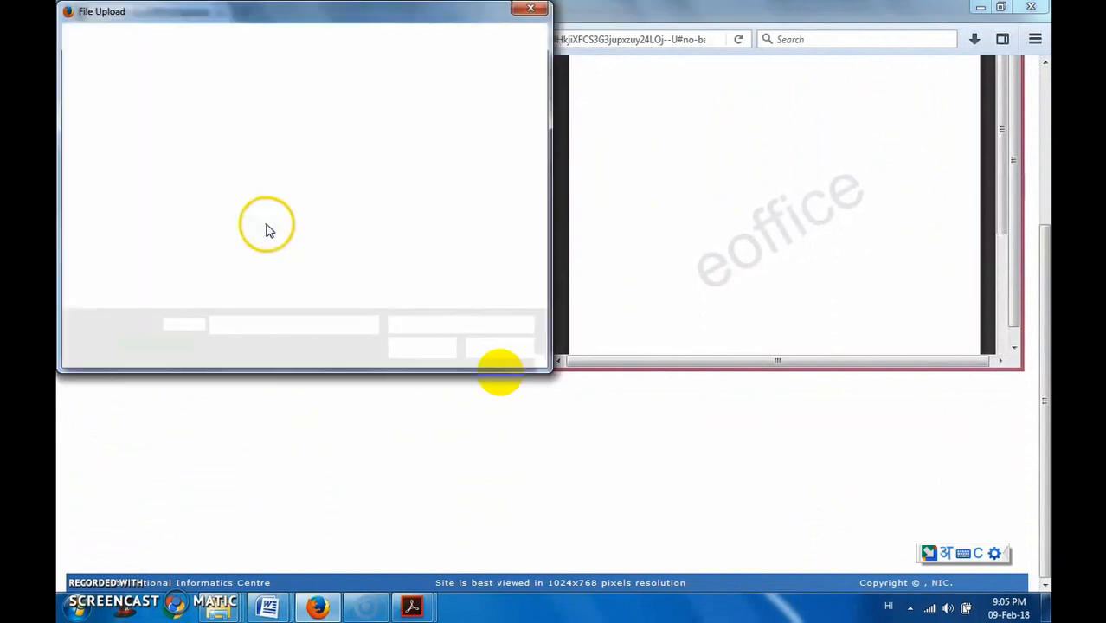
pyautogui.click(263, 191)
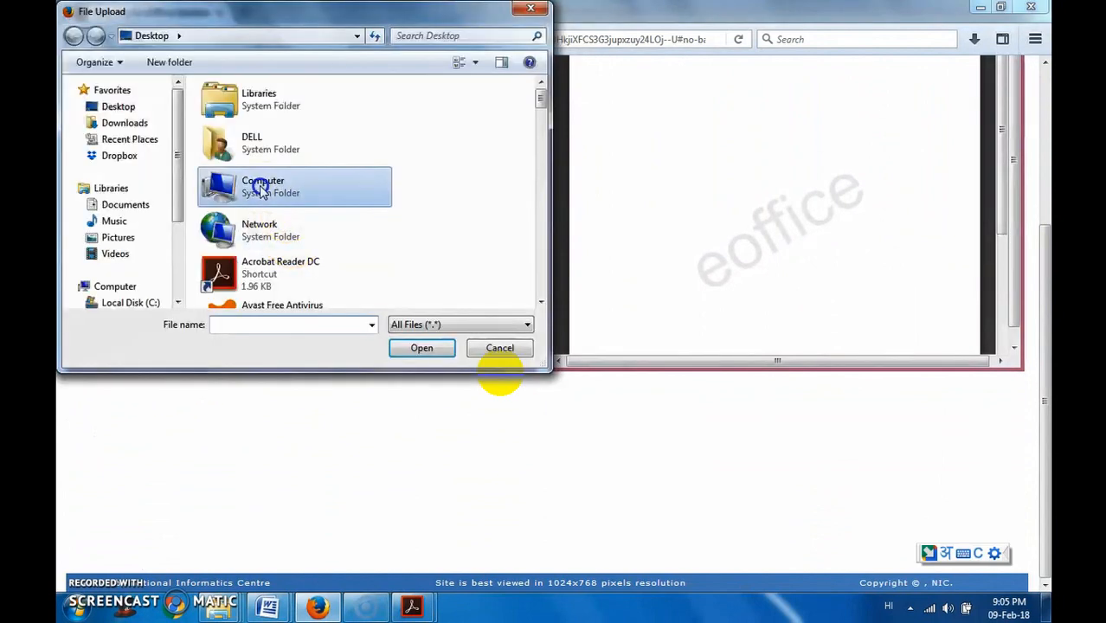
pyautogui.write('de')
pyautogui.hotkey('alt', 'shift')
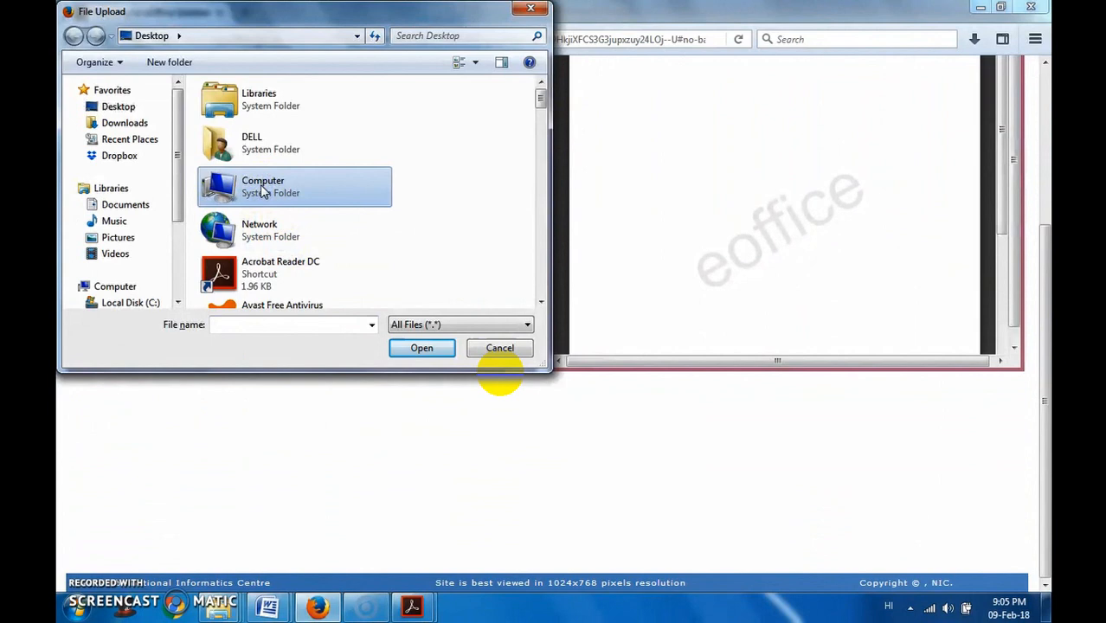
pyautogui.press('d')
pyautogui.press('Return')
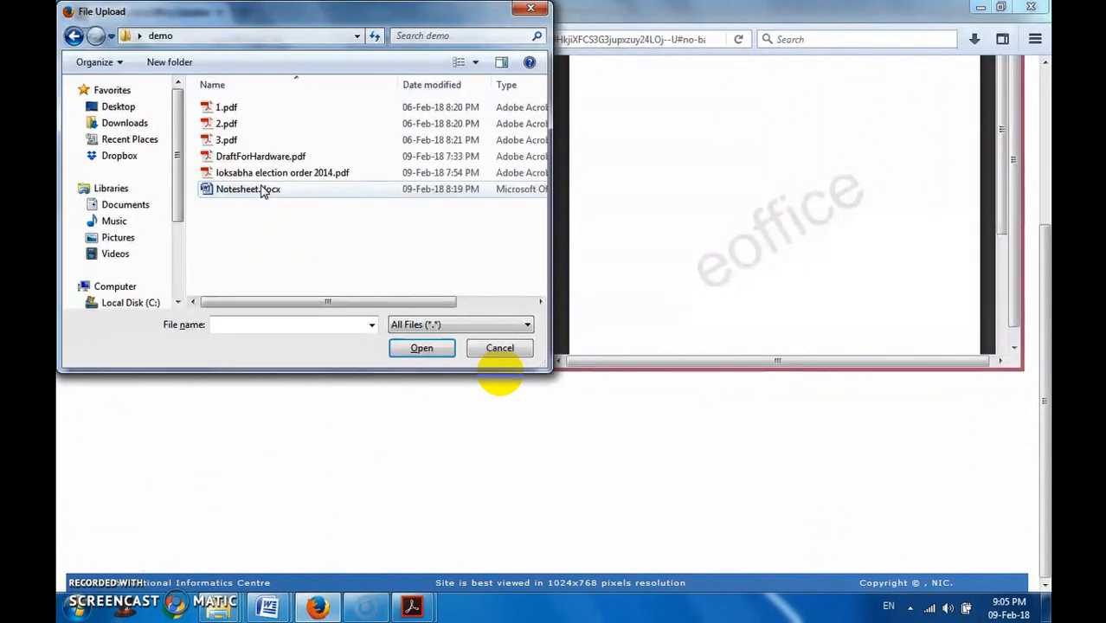
pyautogui.doubleClick(270, 175)
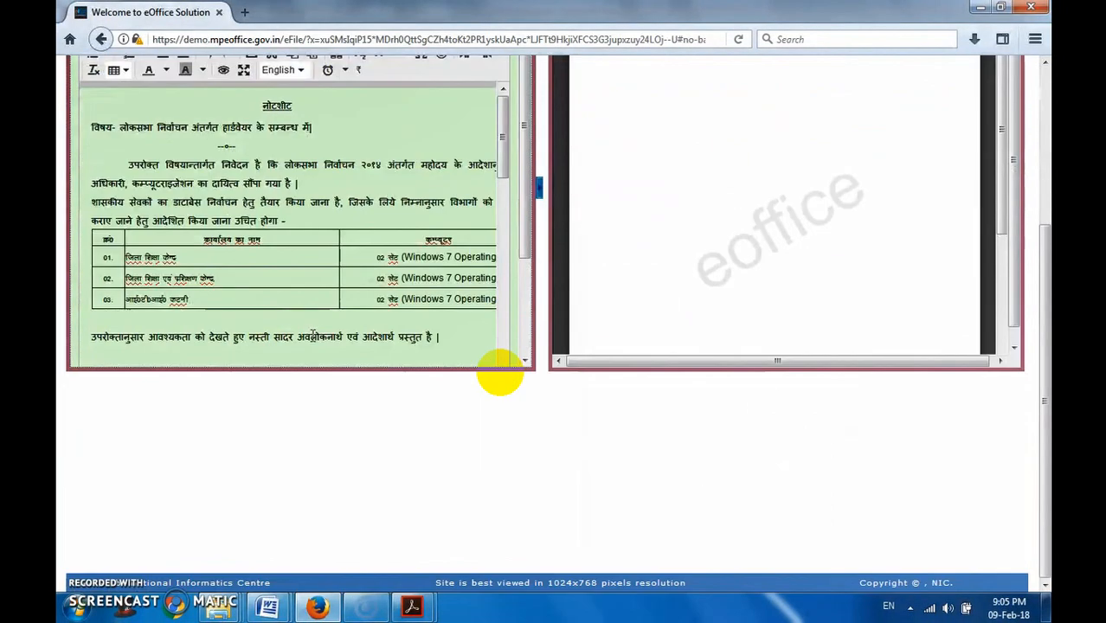
# - Show the file's list of correspondences, look over the receipts offered for attaching and close the receipt search without attaching any
pyautogui.scroll(3, 499, 374)
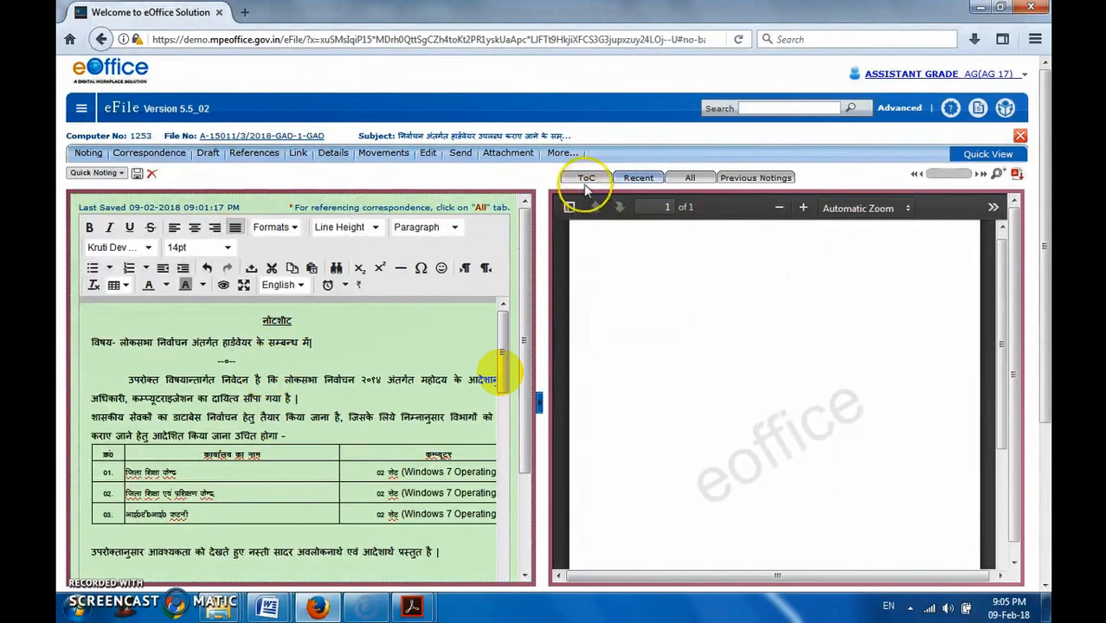
pyautogui.scroll(-4, 386, 392)
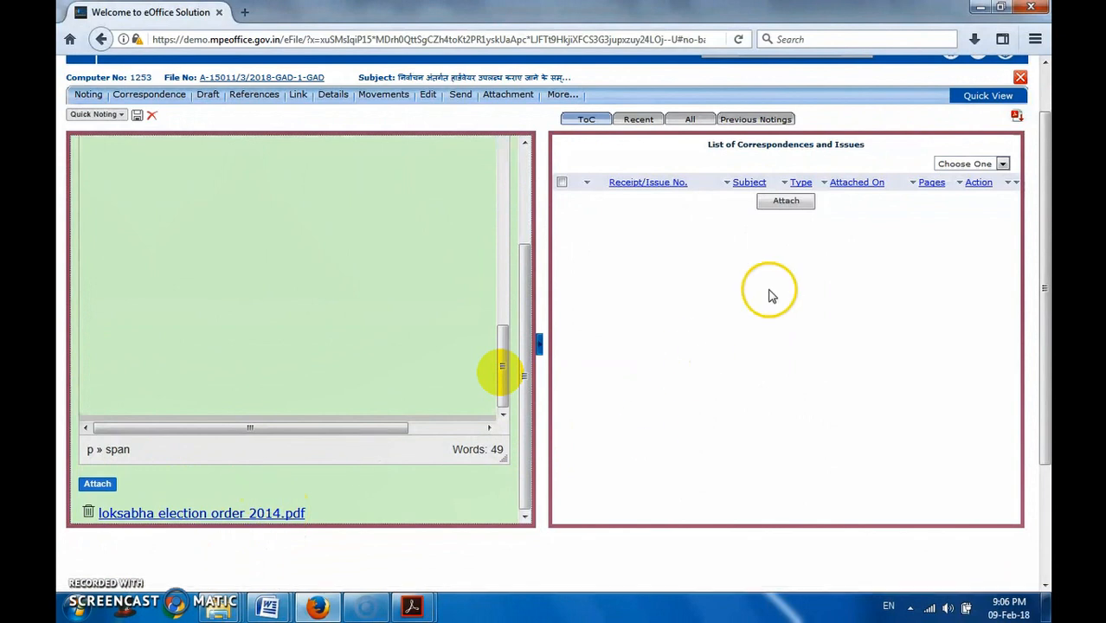
pyautogui.click(784, 206)
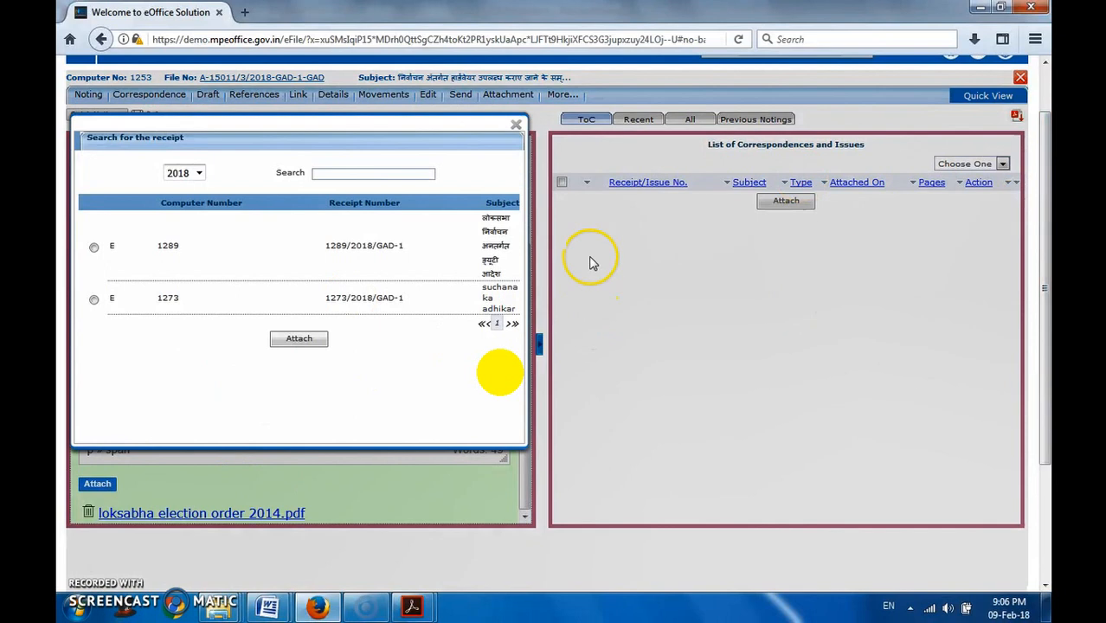
pyautogui.scroll(2, 216, 287)
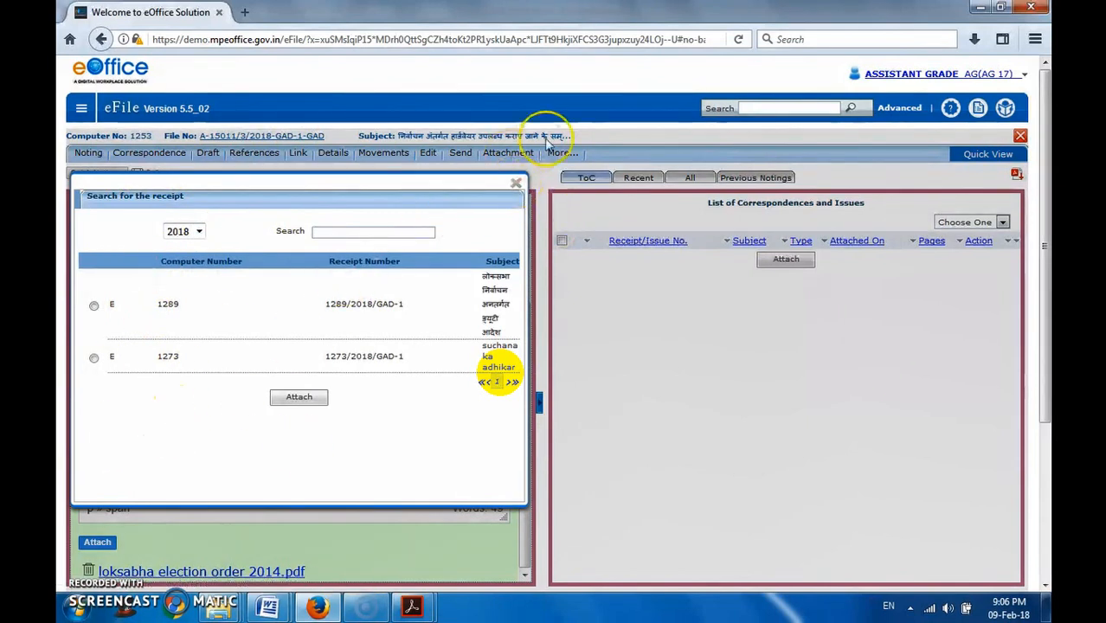
pyautogui.click(515, 186)
# - Review the green note with its attached PDF, view the file's send form and return to the note and correspondence view
pyautogui.scroll(-3, 260, 485)
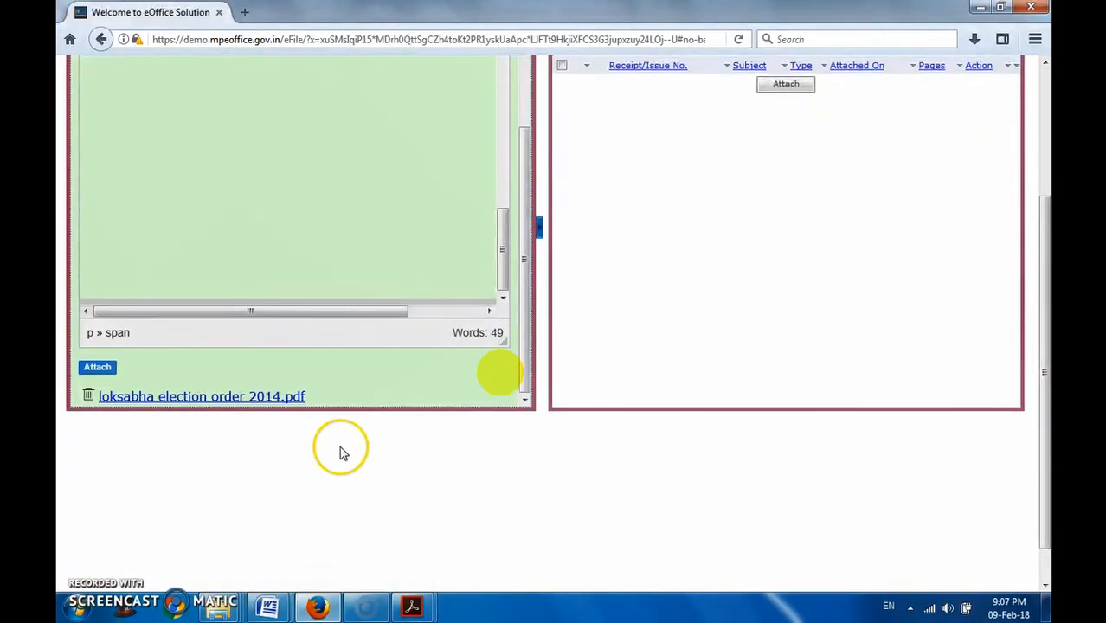
pyautogui.scroll(8, 341, 447)
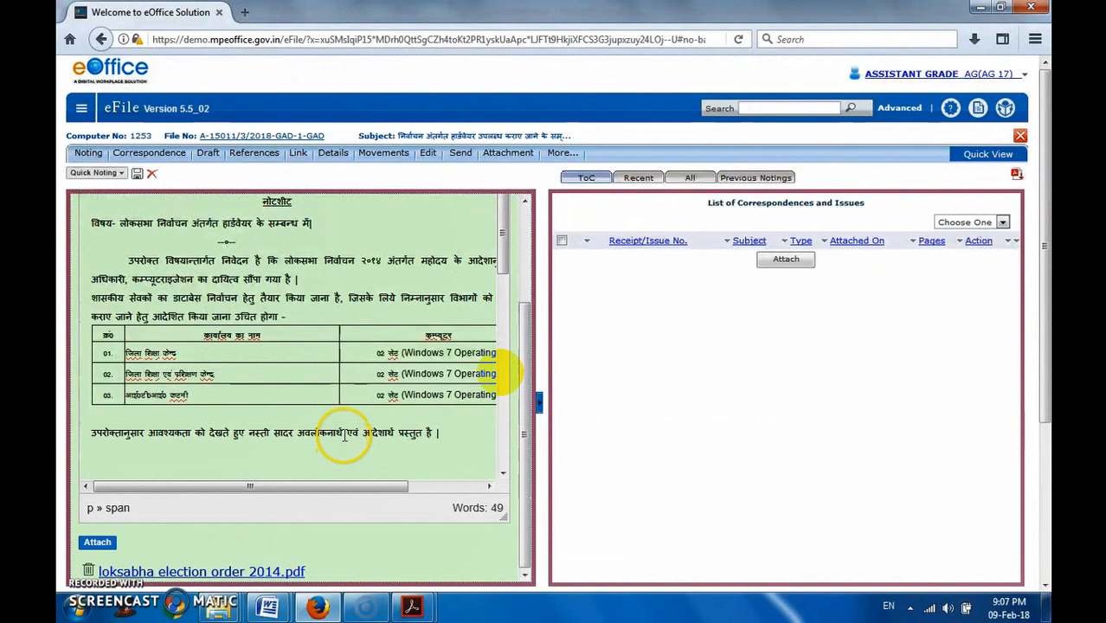
pyautogui.scroll(2, 349, 436)
pyautogui.scroll(1, 352, 423)
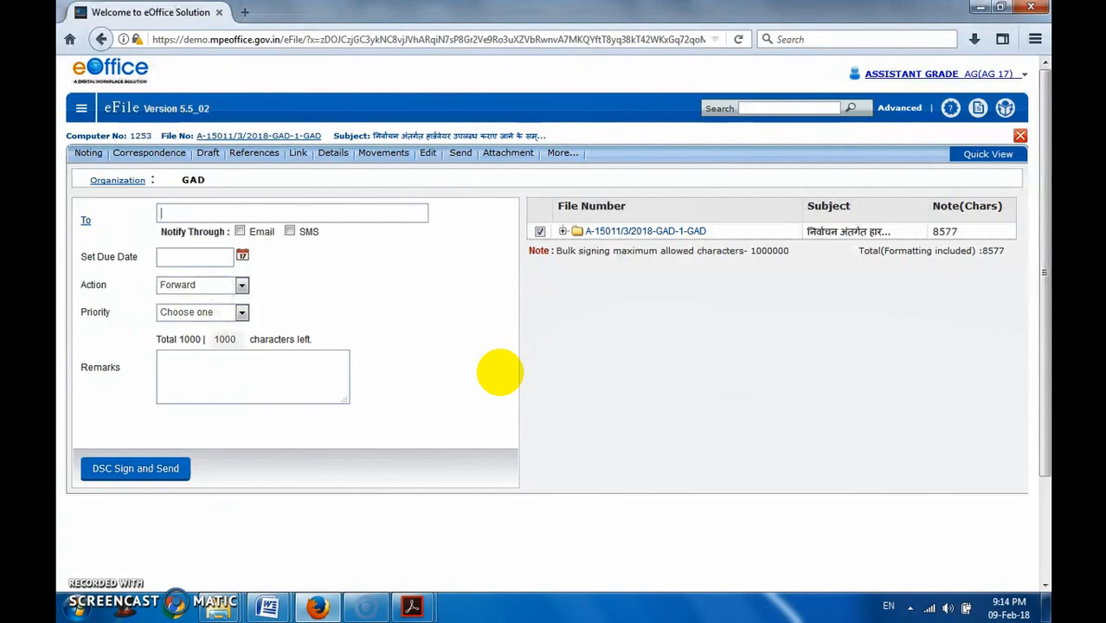
pyautogui.click(169, 154)
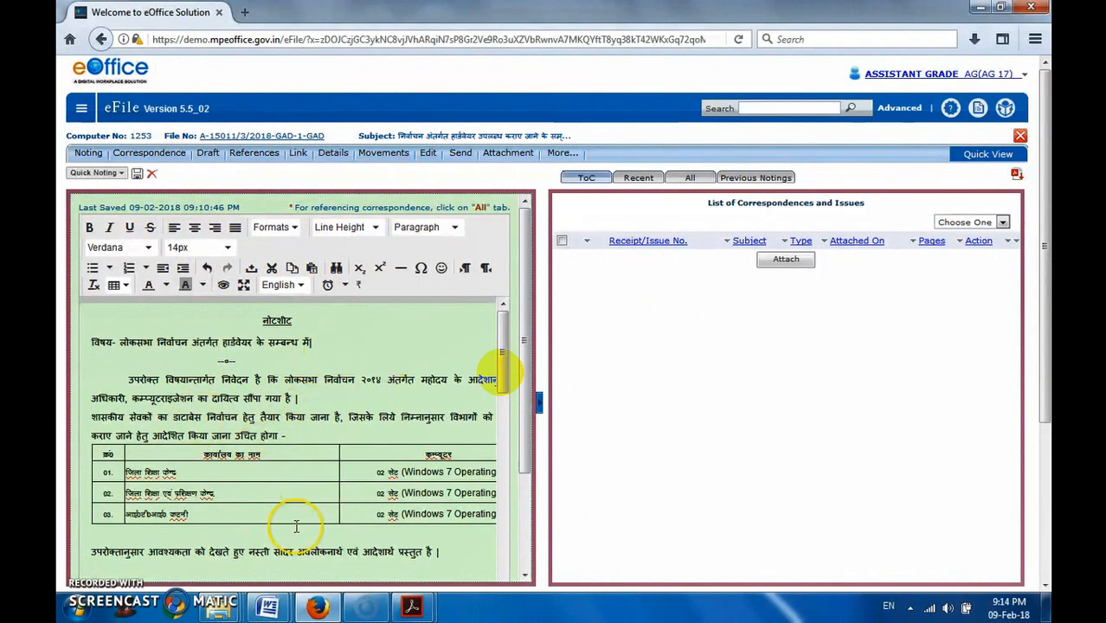
pyautogui.scroll(-3, 207, 503)
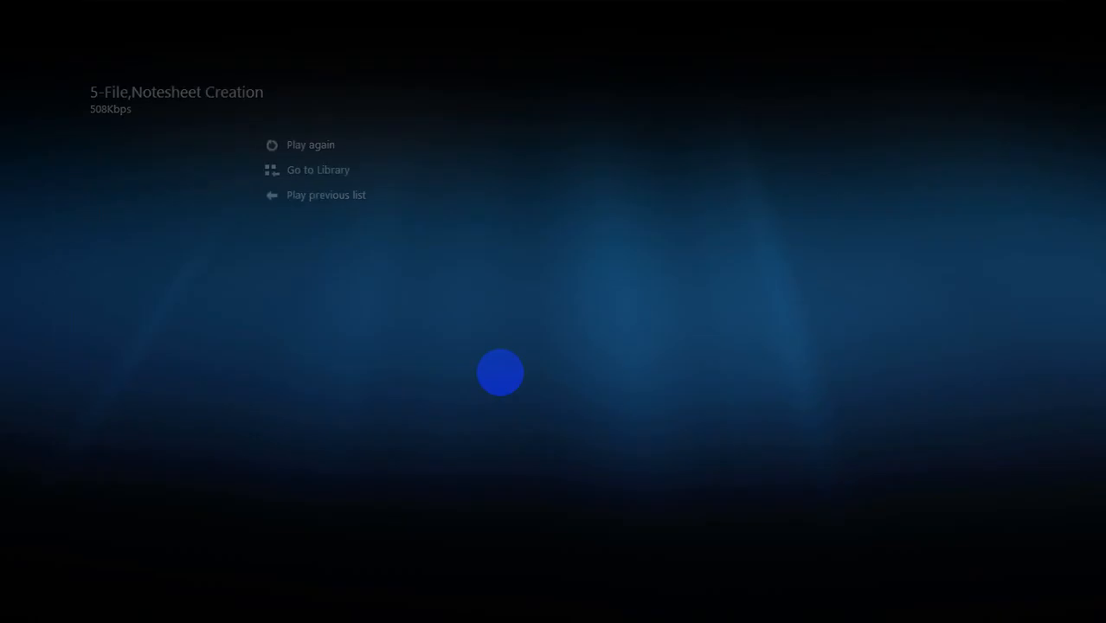
# - Leave full-screen playback in the media player, resume the 5-File,Notesheet Creation video, skip ahead to about 14:43 and pause it
pyautogui.doubleClick(468, 303)
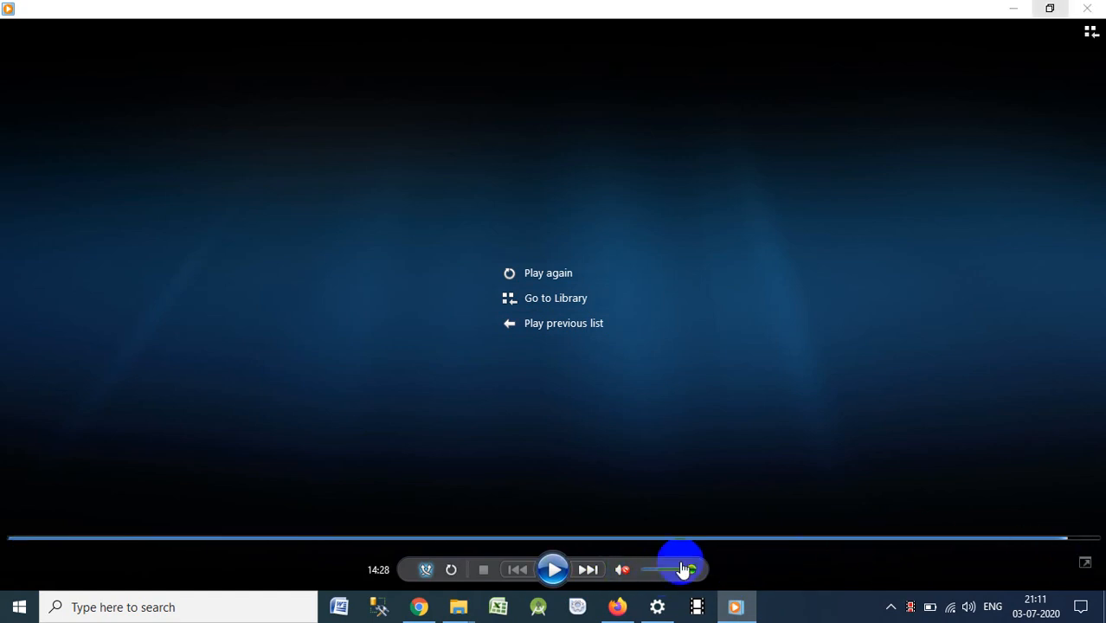
pyautogui.click(552, 570)
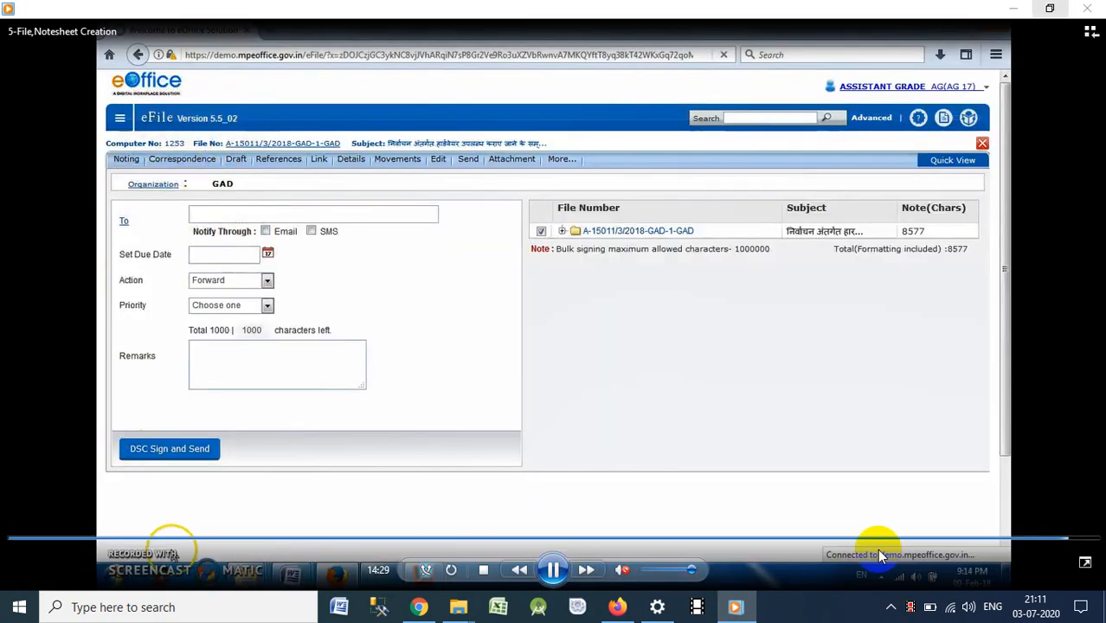
pyautogui.click(1081, 540)
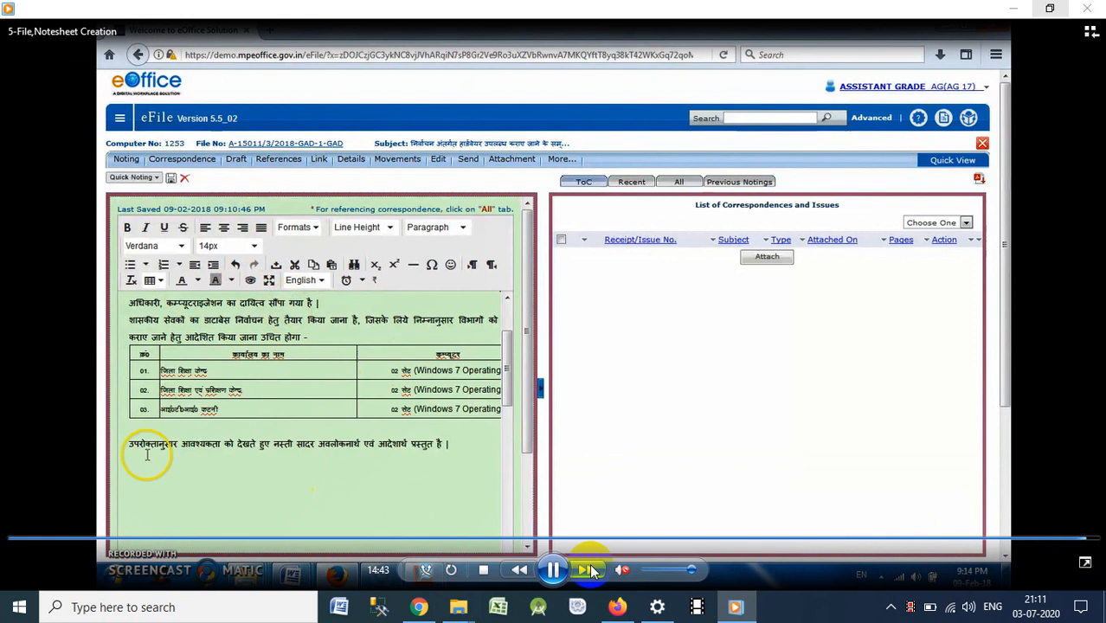
pyautogui.click(552, 569)
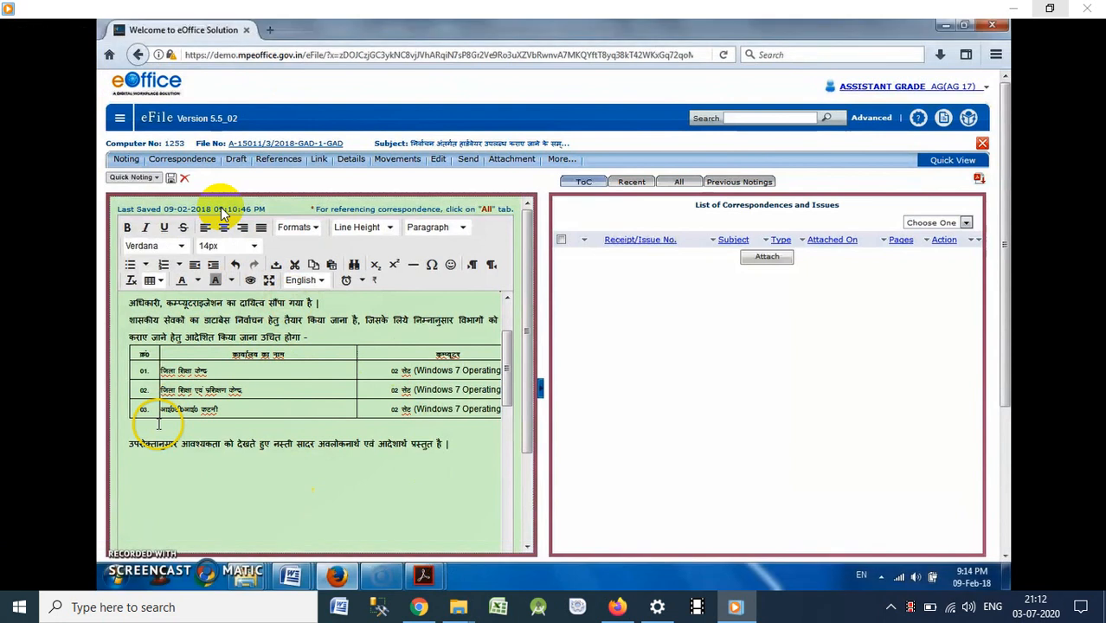
pyautogui.moveTo(245, 212)
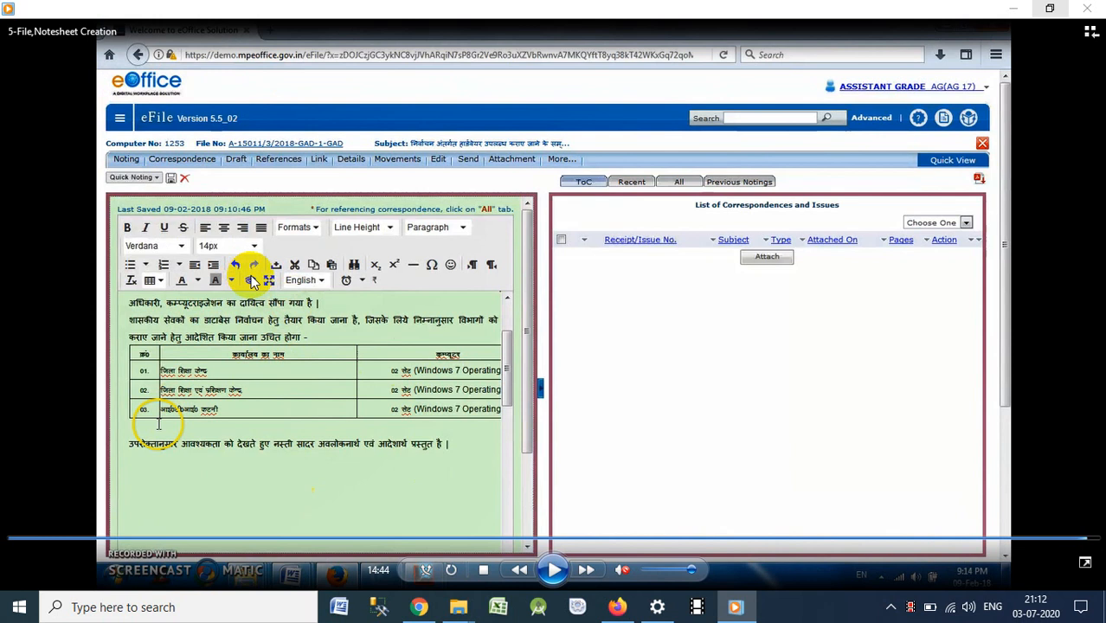